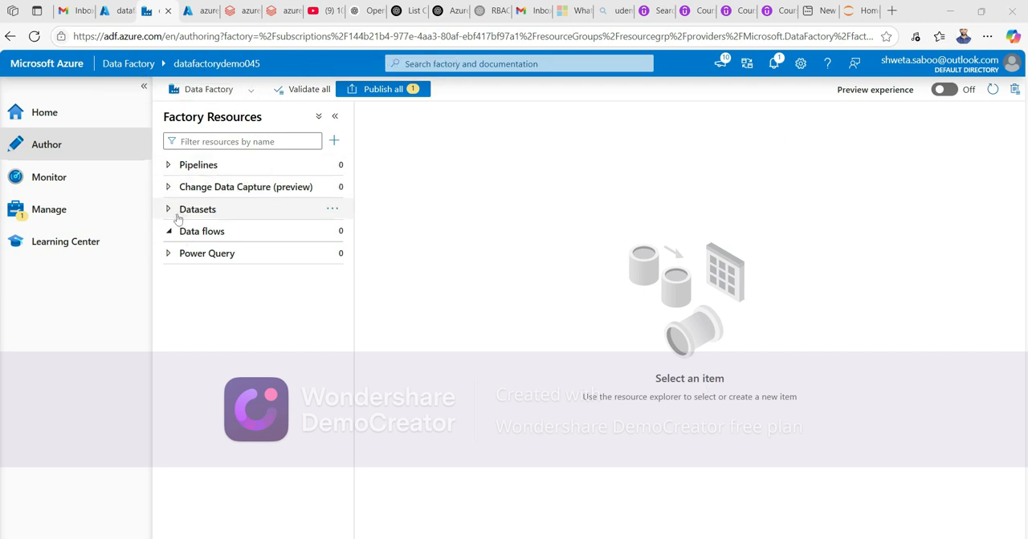
- Create a new data flow and add a source to its canvas
left_click(329, 231)
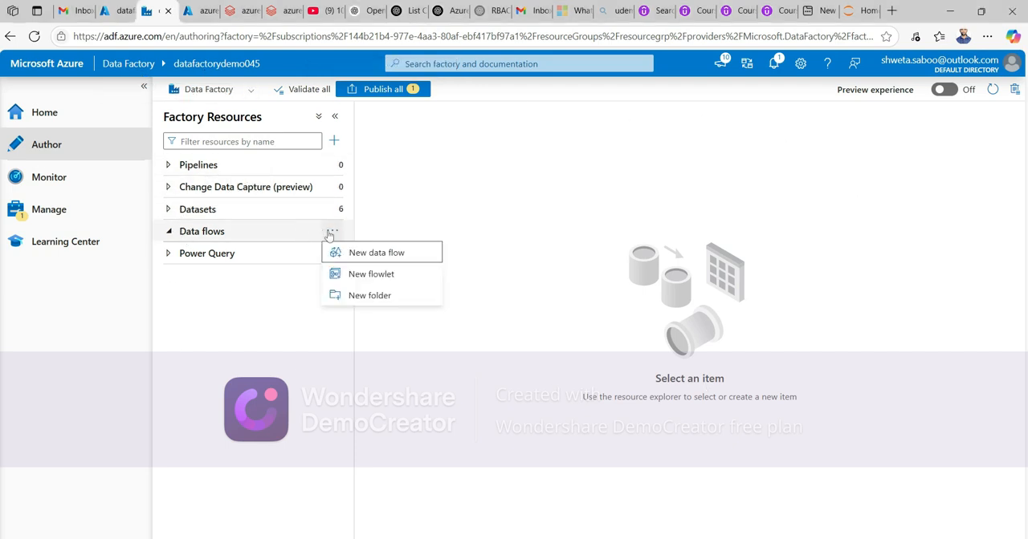
left_click(373, 255)
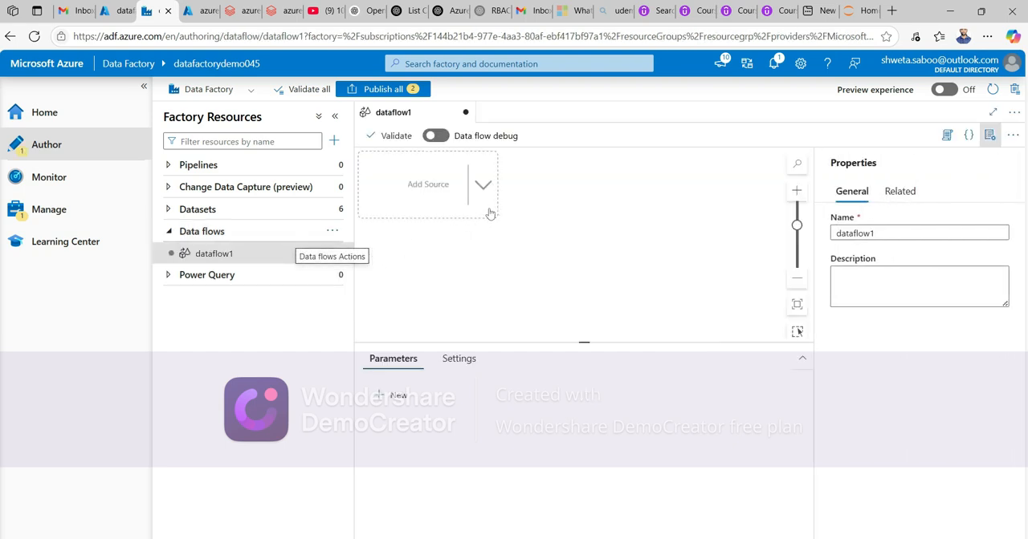
left_click(437, 183)
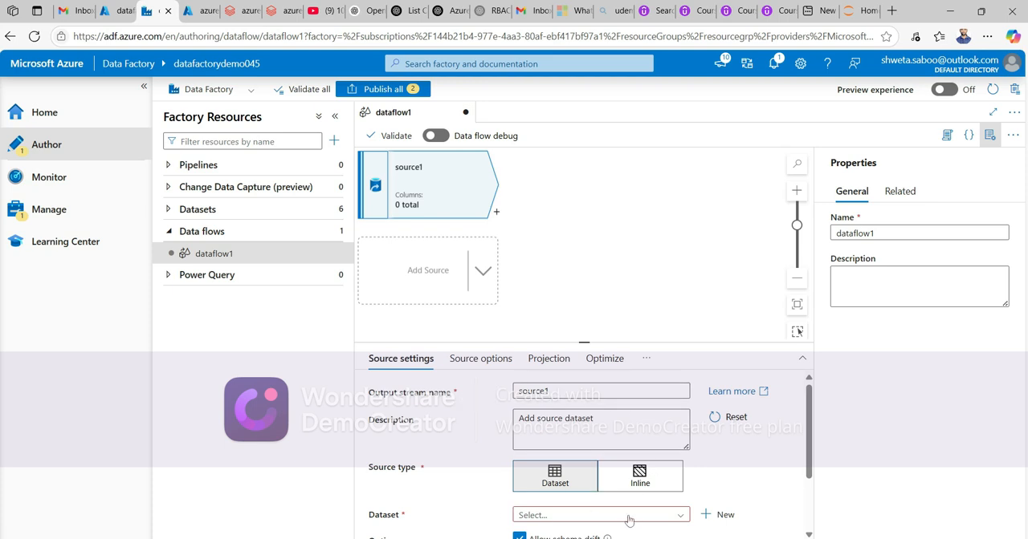
- Start a new source dataset on Azure Data Lake Storage Gen2 using the DelimitedText format
left_click(717, 516)
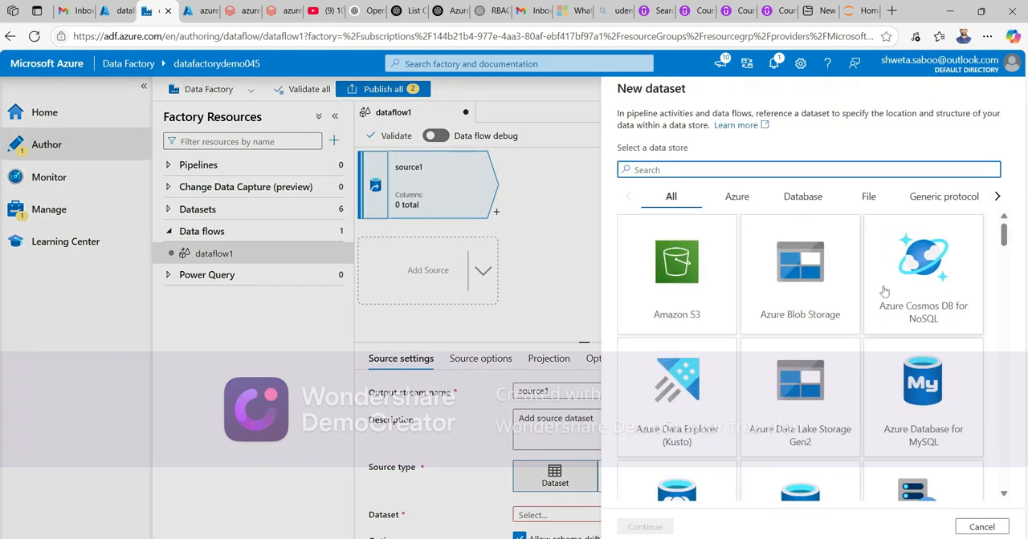
left_click(790, 405)
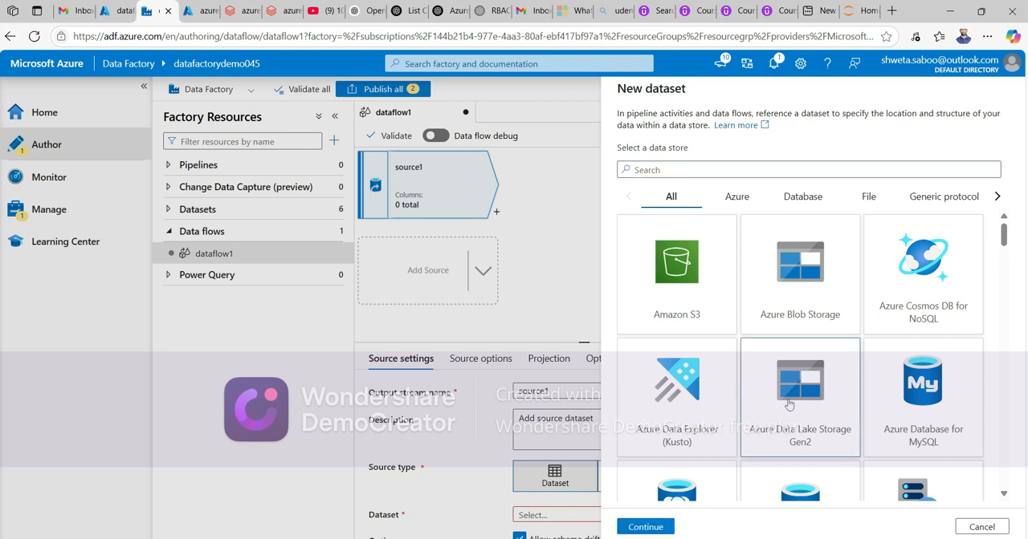
left_click(643, 526)
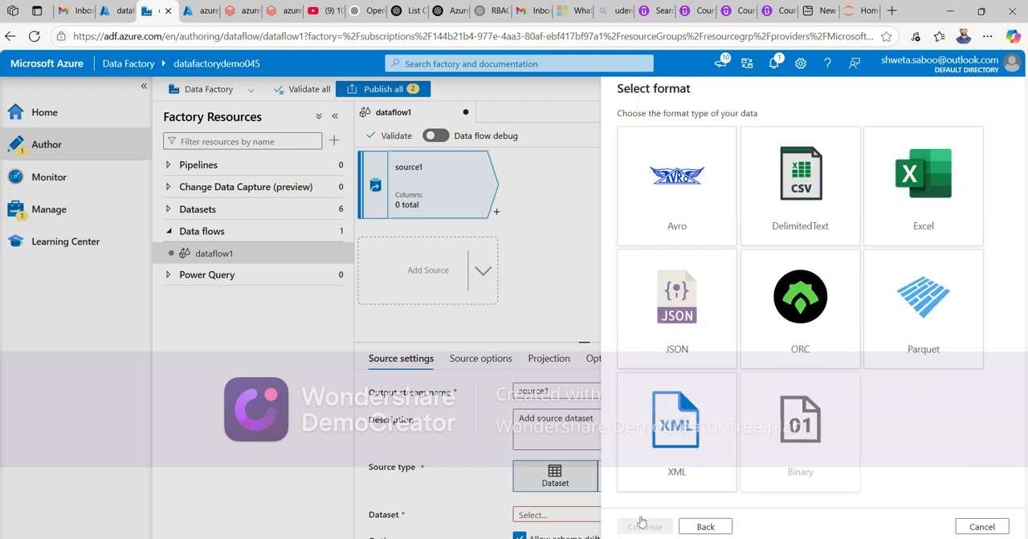
left_click(808, 177)
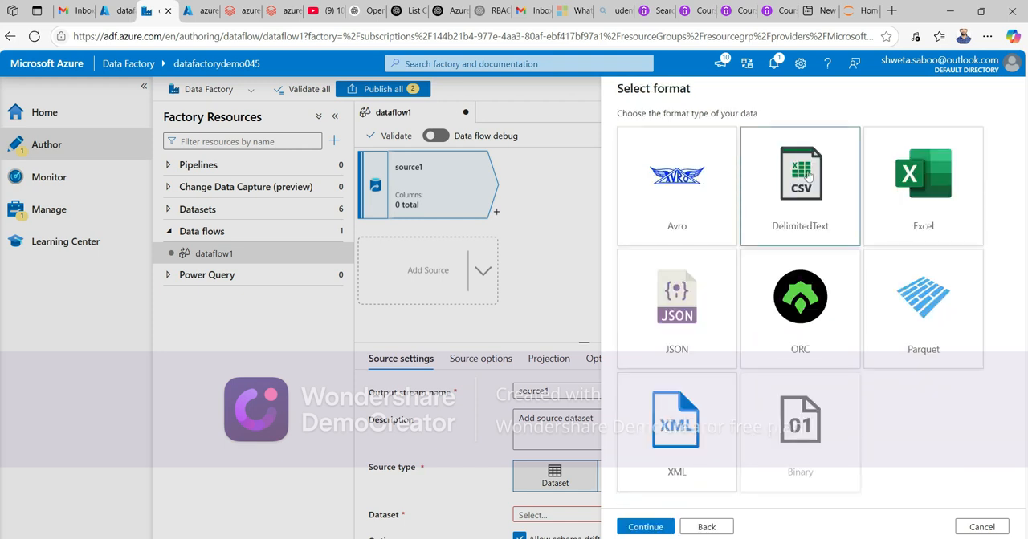
left_click(657, 528)
- Name the dataset ds_aggregate and select the ls_source linked service
left_click_drag(932, 133, 584, 141)
type("ds_aggregate")
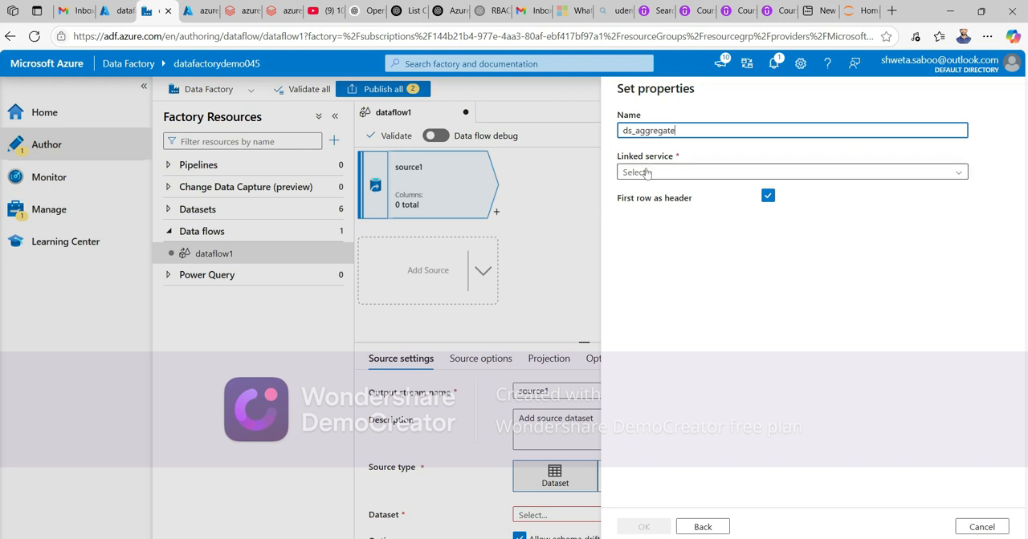
left_click(648, 172)
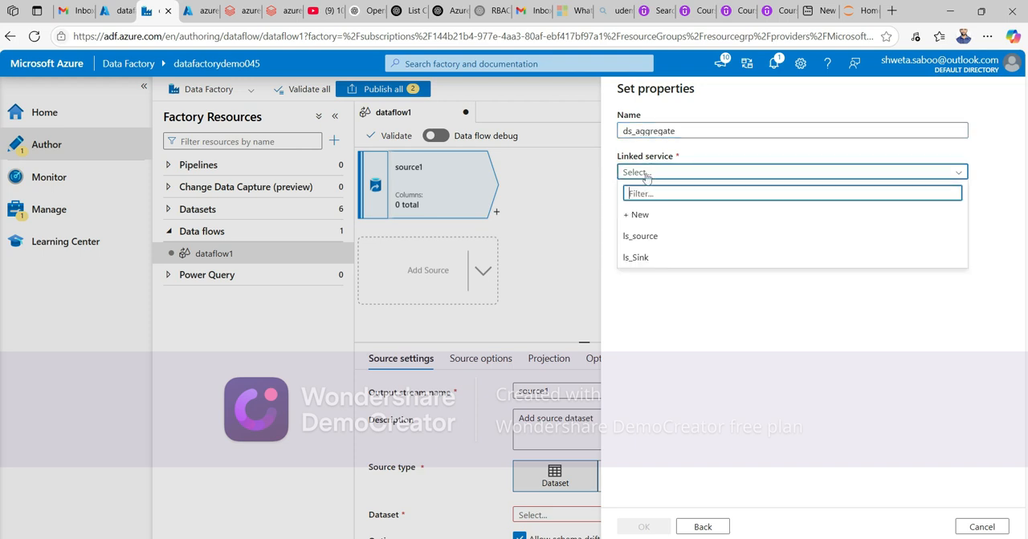
left_click(666, 237)
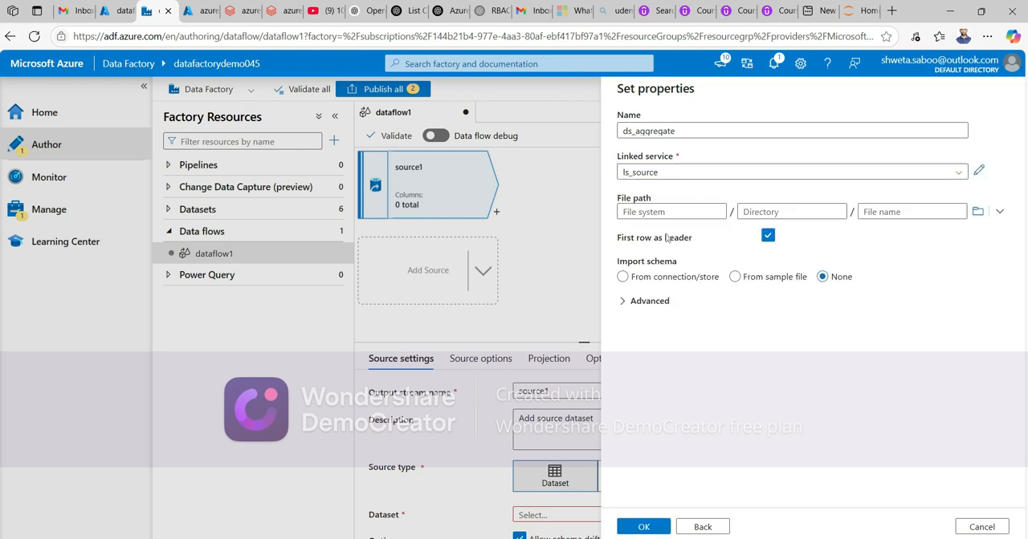
- Browse to emp.csv in the source folder as the file path and confirm the dataset
left_click(977, 212)
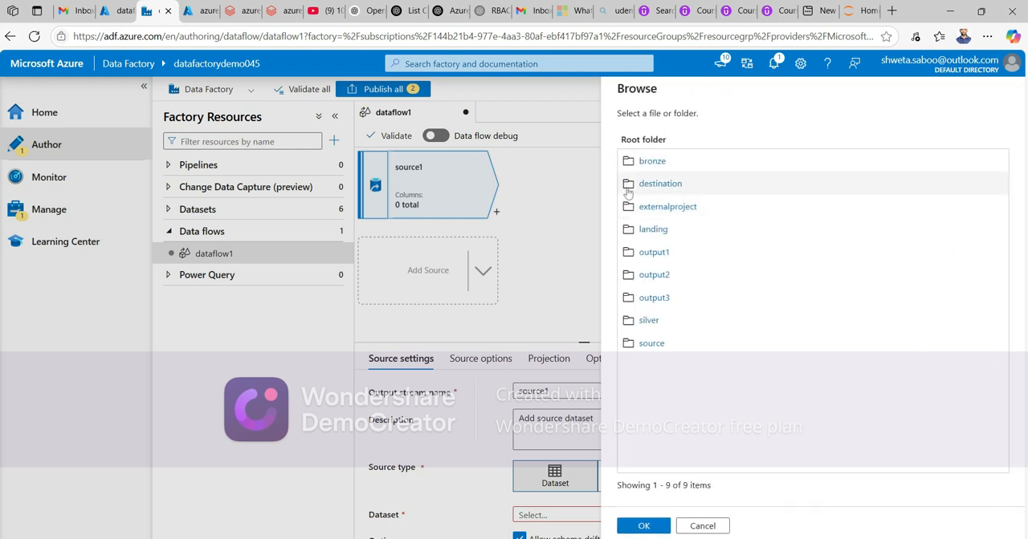
left_click(657, 345)
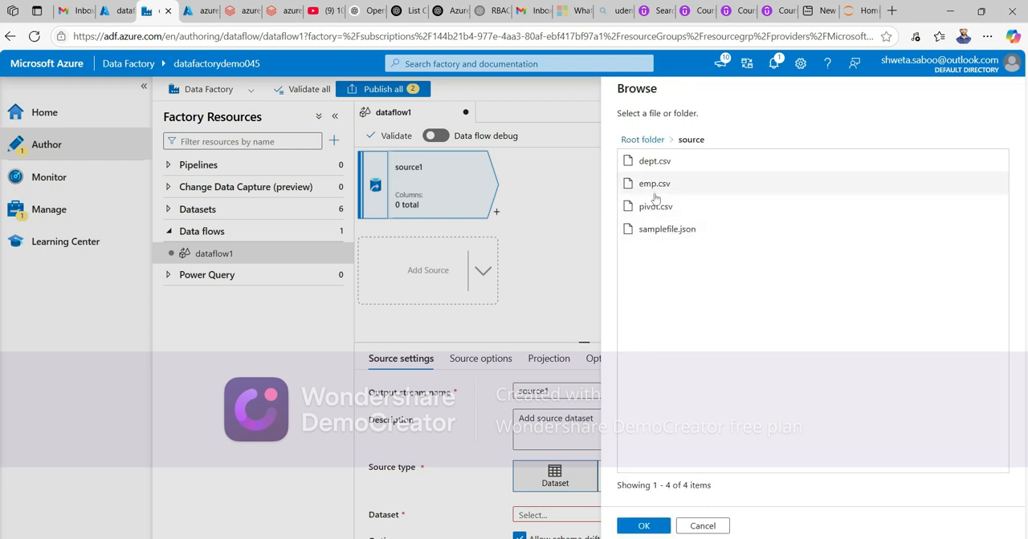
left_click(655, 185)
left_click(644, 526)
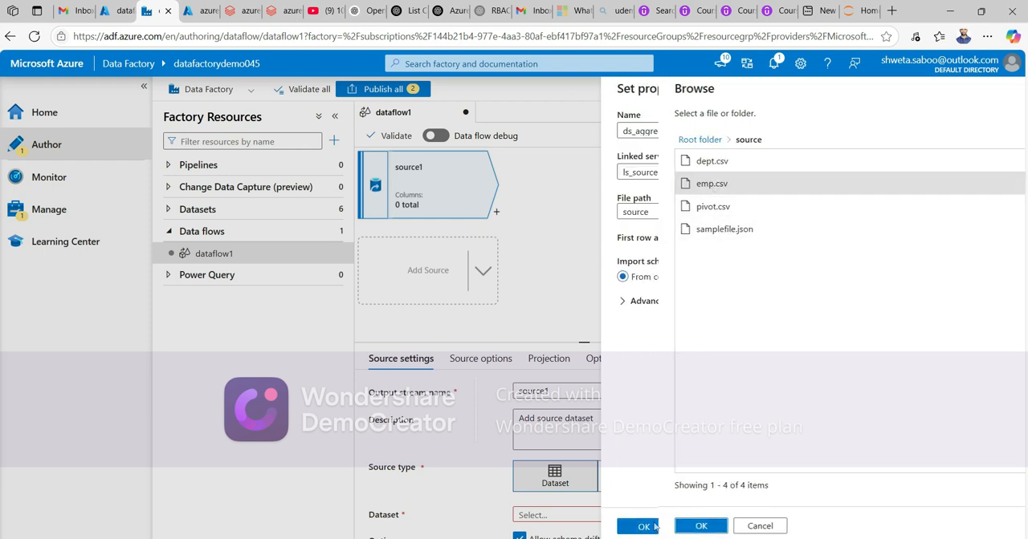
left_click(646, 528)
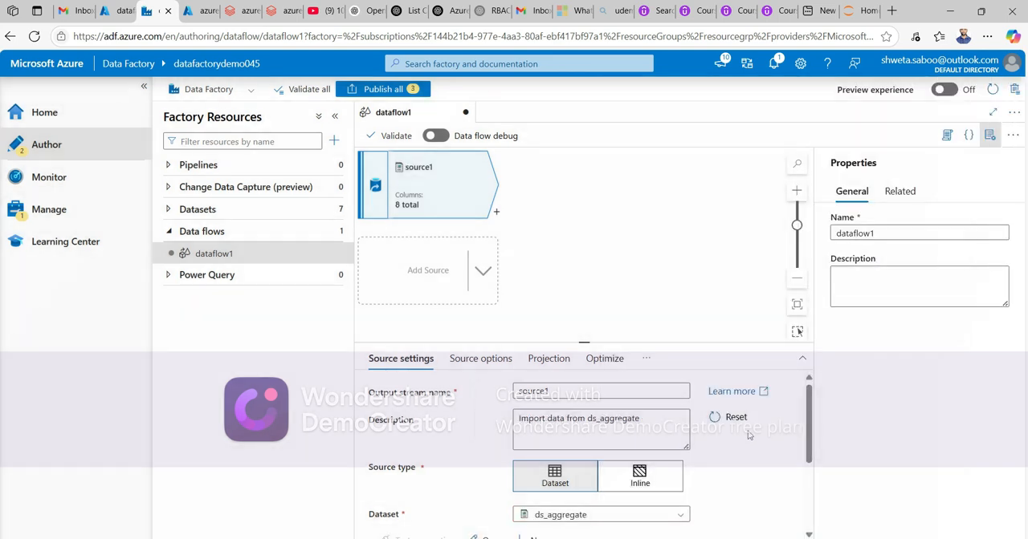
- Change the sal column's type to float in the source projection
scroll(733, 455, "down", 3)
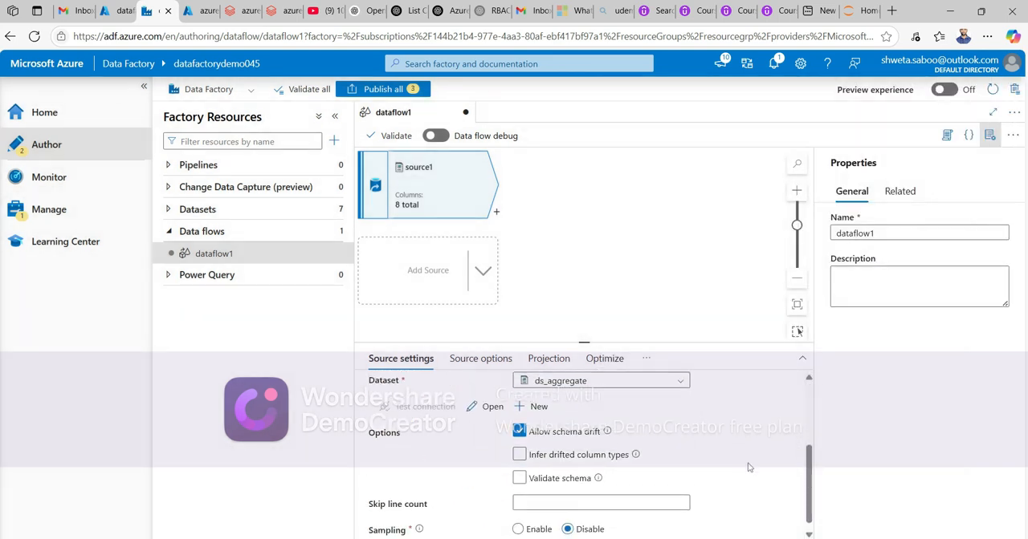
scroll(746, 467, "up", 3)
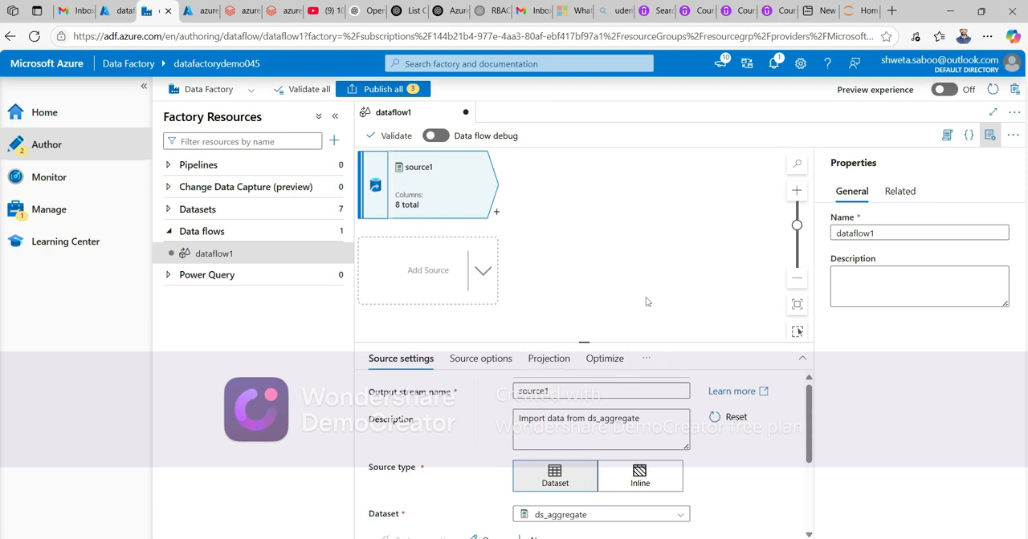
left_click(549, 358)
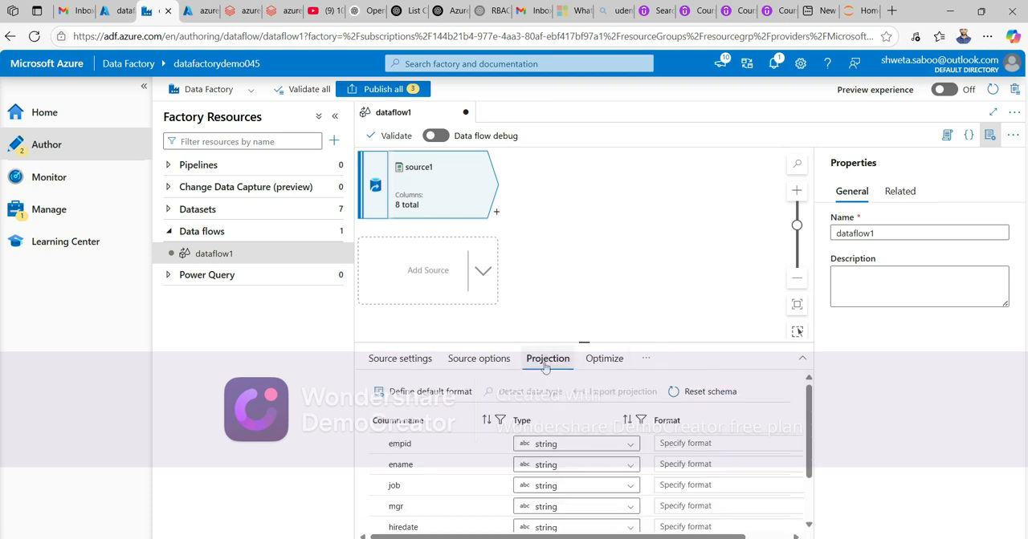
scroll(460, 493, "down", 2)
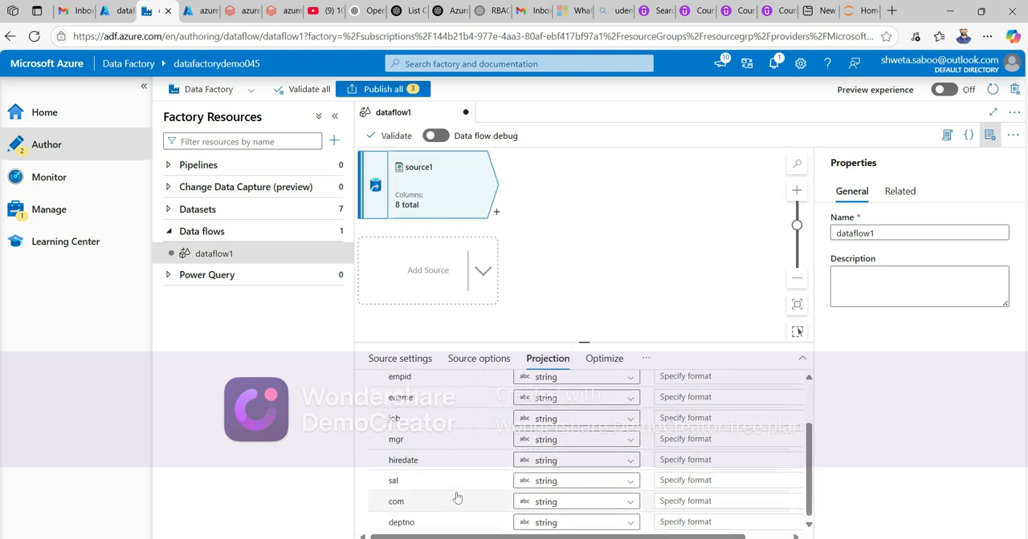
left_click(630, 481)
scroll(574, 522, "down", 4)
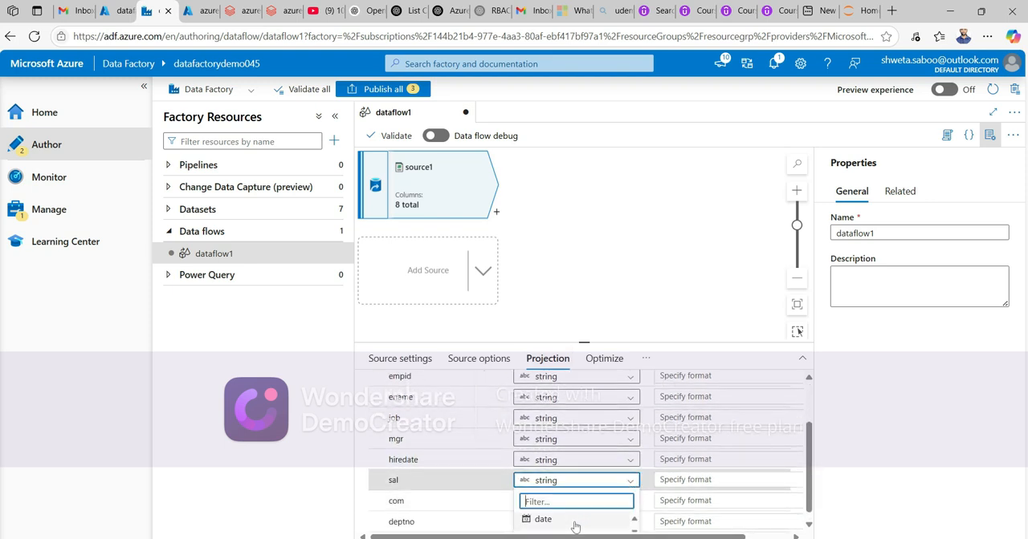
scroll(575, 522, "up", 2)
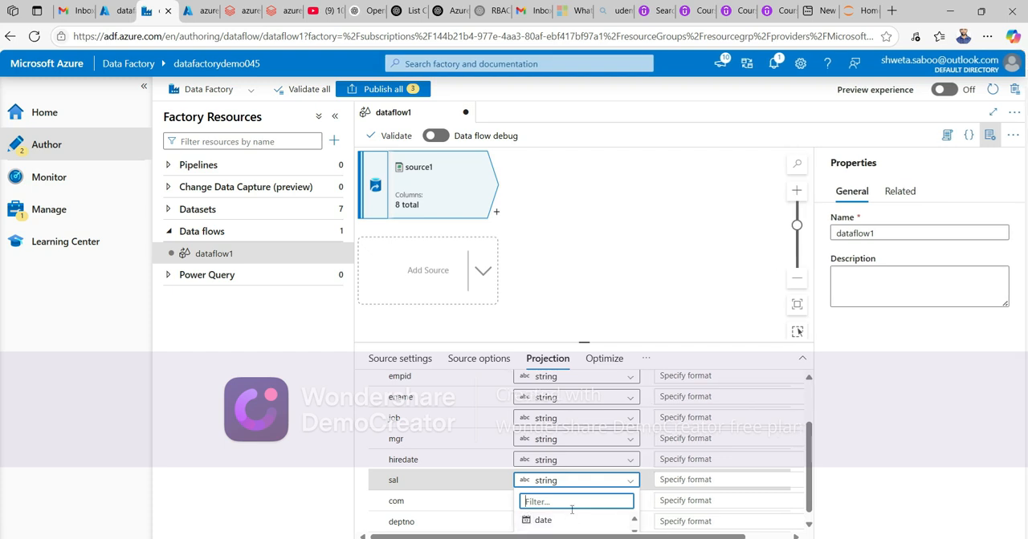
type("floa")
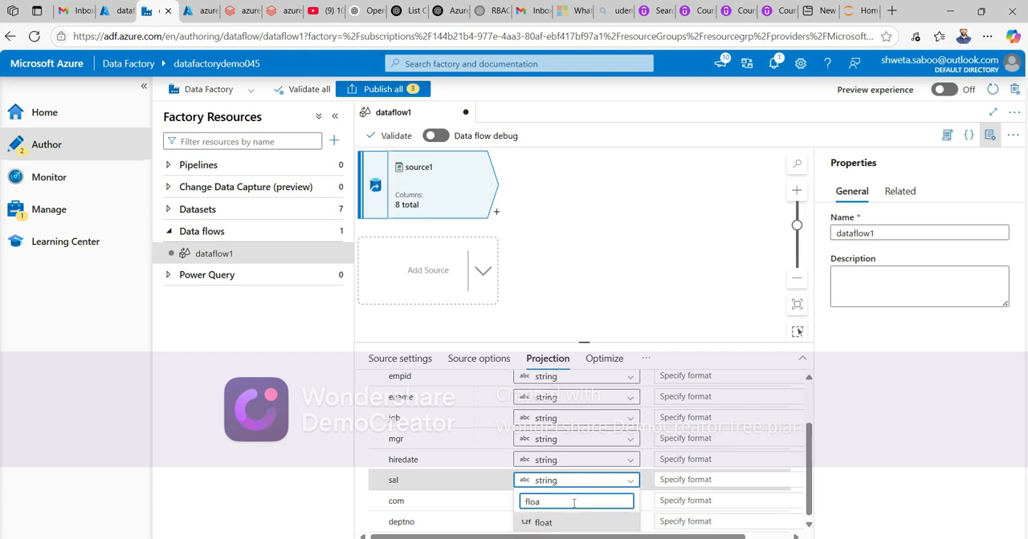
left_click(569, 522)
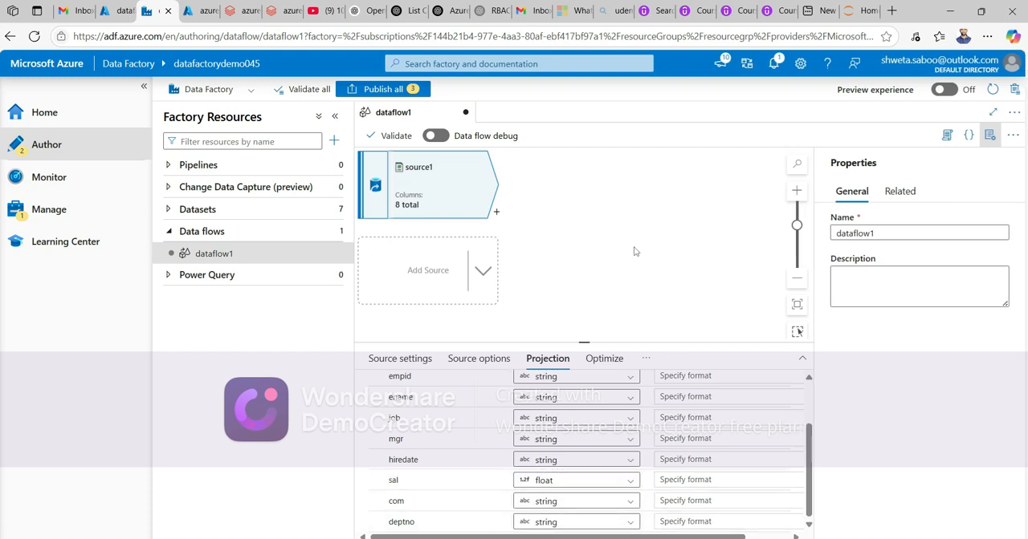
- Add an Aggregate transformation after source1
left_click(389, 358)
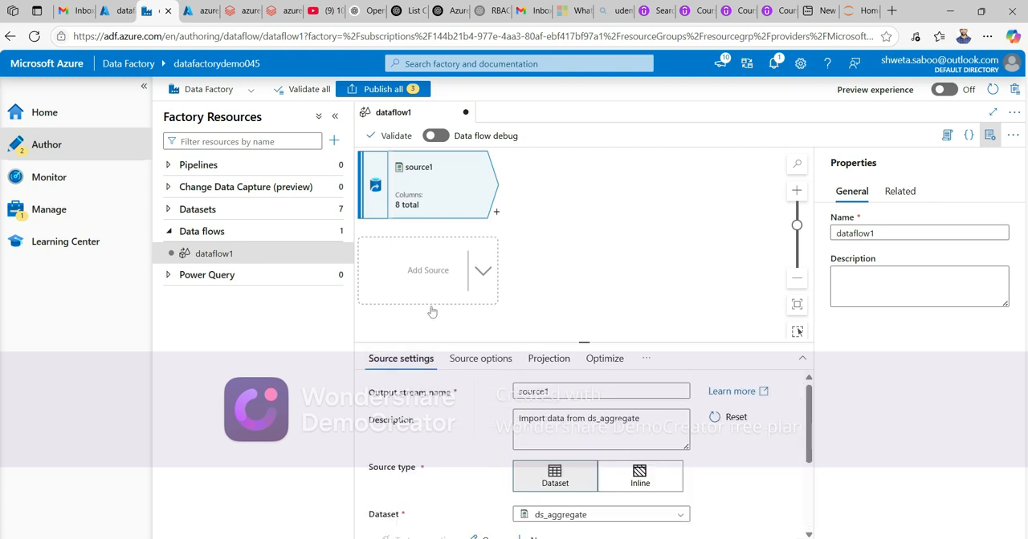
left_click(497, 213)
left_click(496, 214)
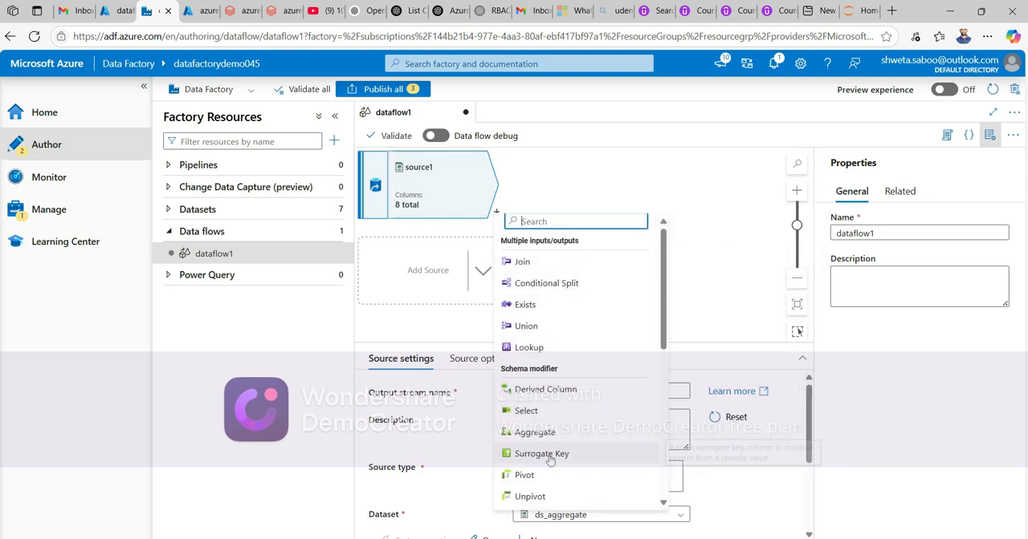
left_click(539, 432)
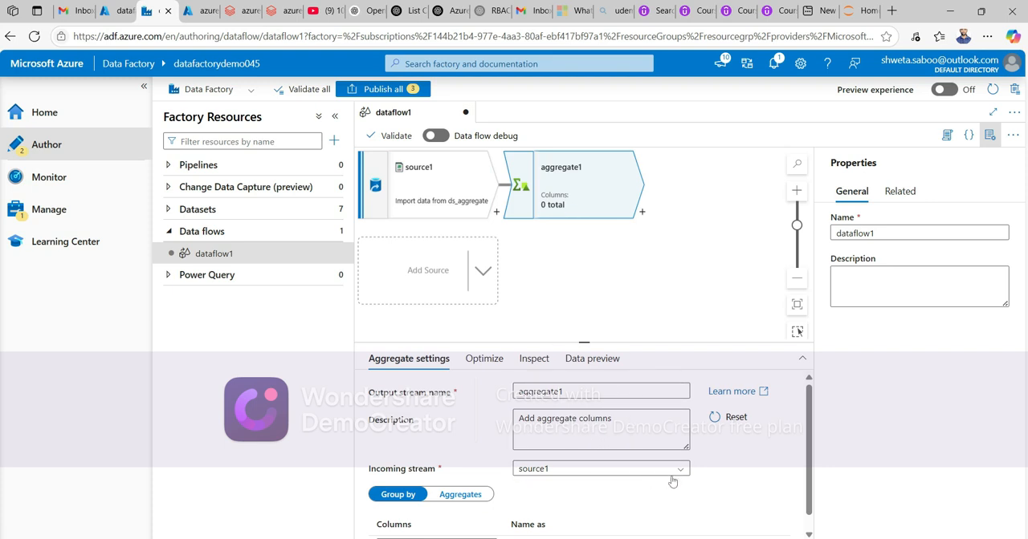
- Set the aggregate to group by the deptno column
left_click(624, 474)
left_click(590, 488)
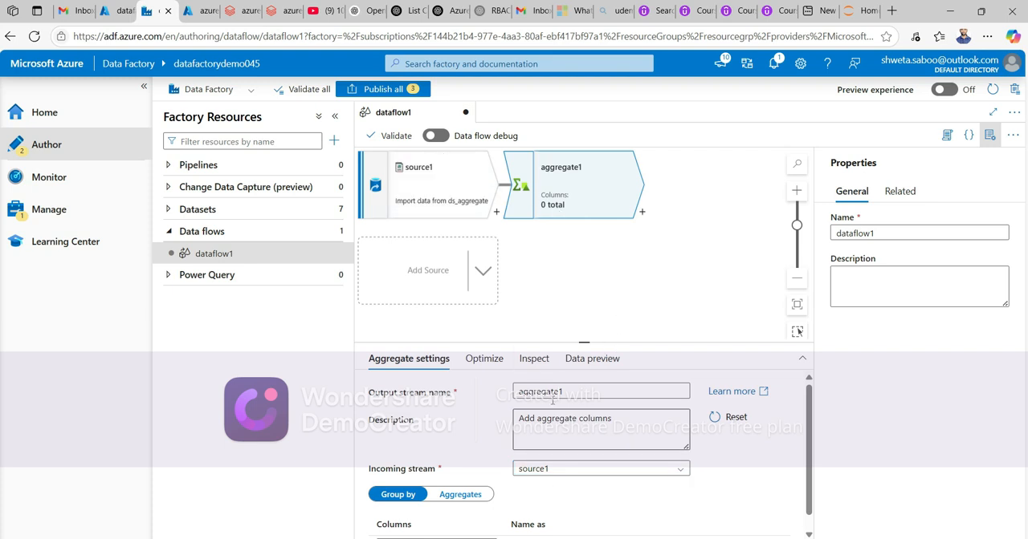
scroll(568, 496, "down", 1)
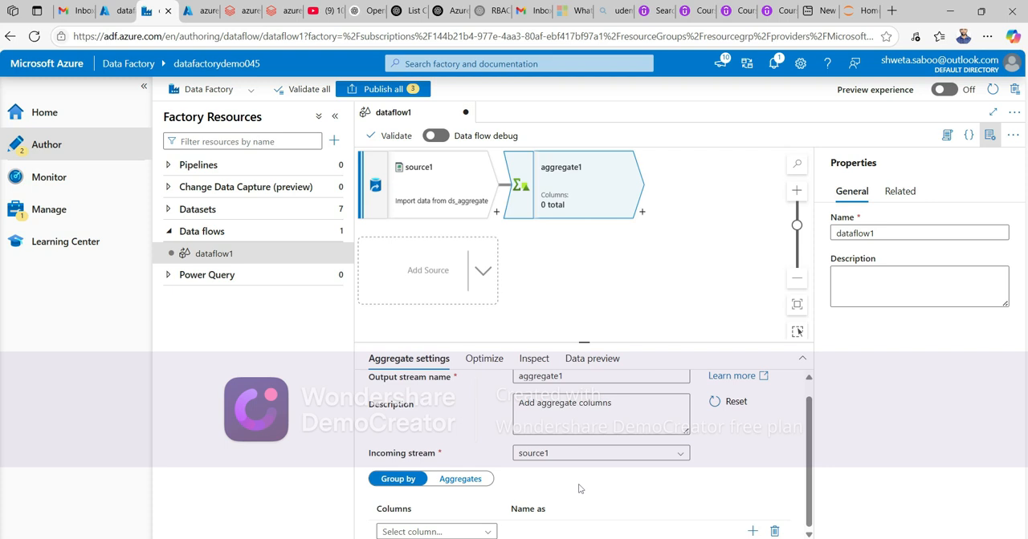
left_click(489, 532)
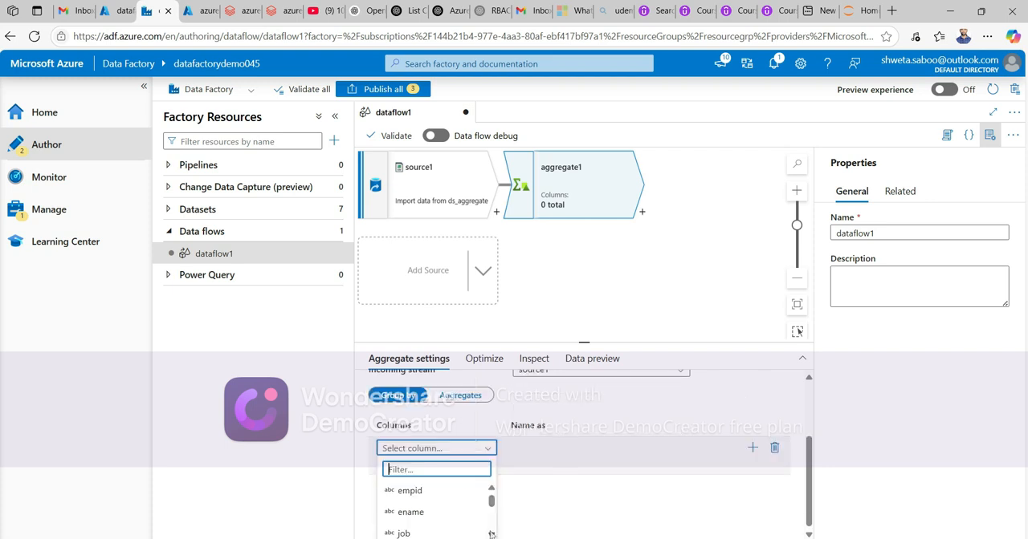
scroll(436, 512, "down", 3)
scroll(436, 514, "down", 2)
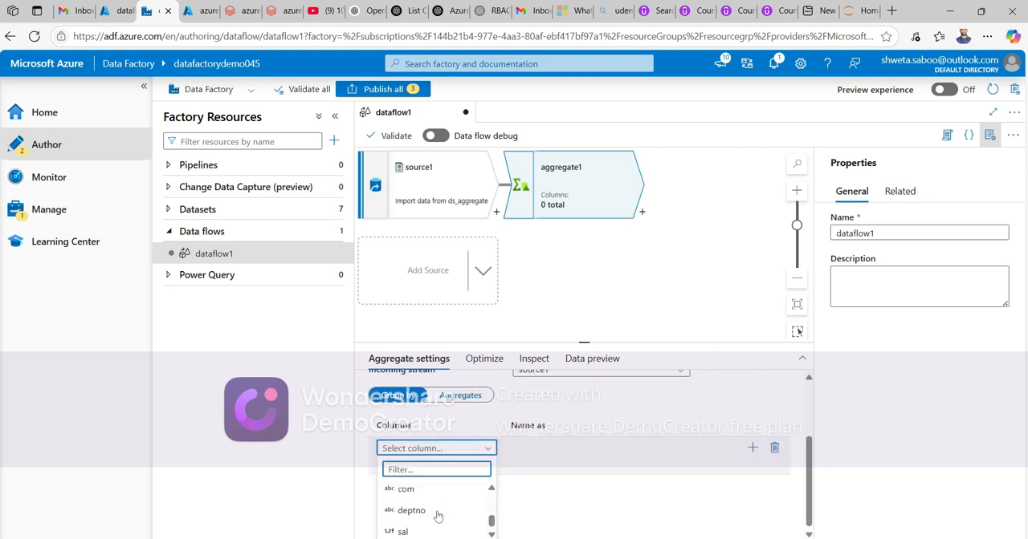
left_click(426, 513)
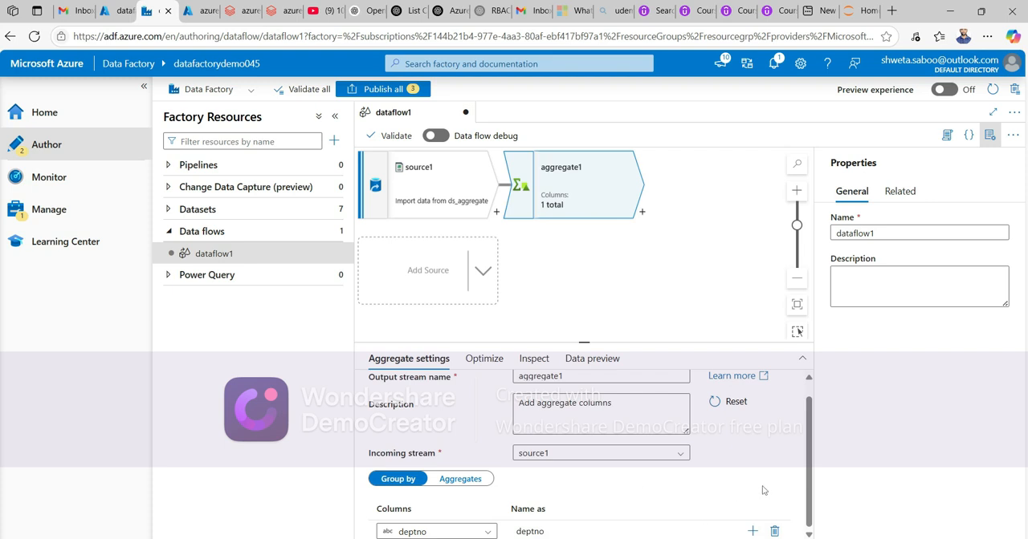
- Add an aggregate column named average_salary
left_click(472, 483)
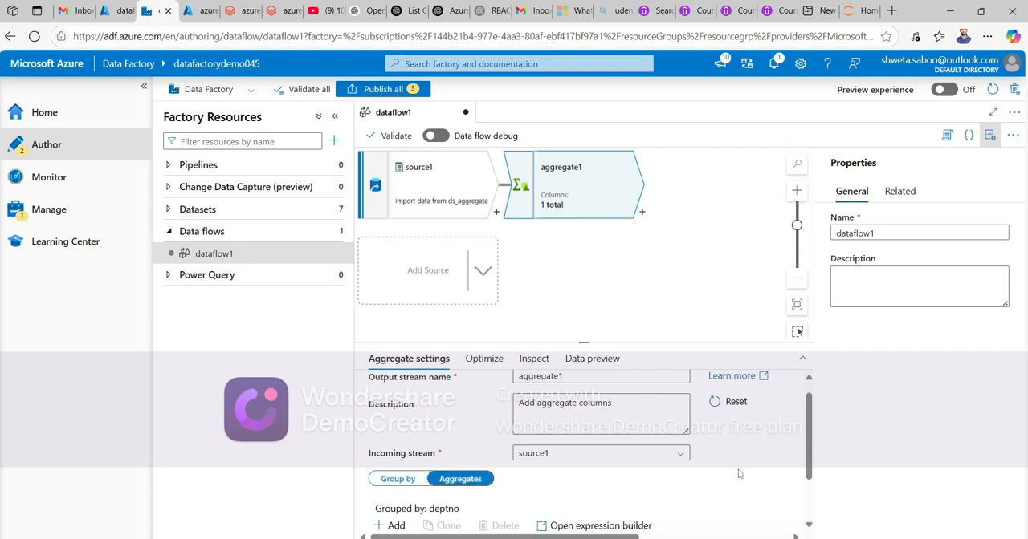
scroll(642, 474, "down", 2)
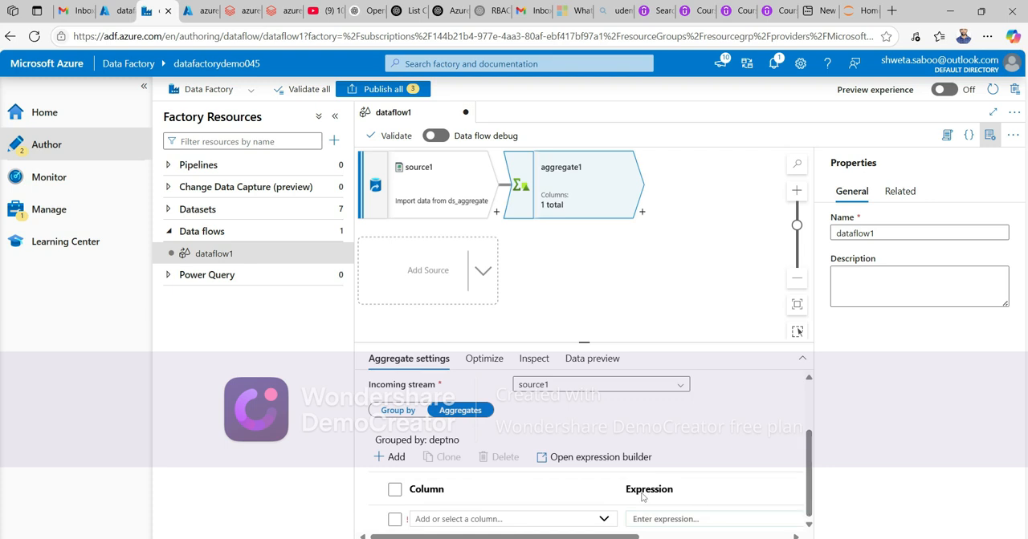
left_click(520, 519)
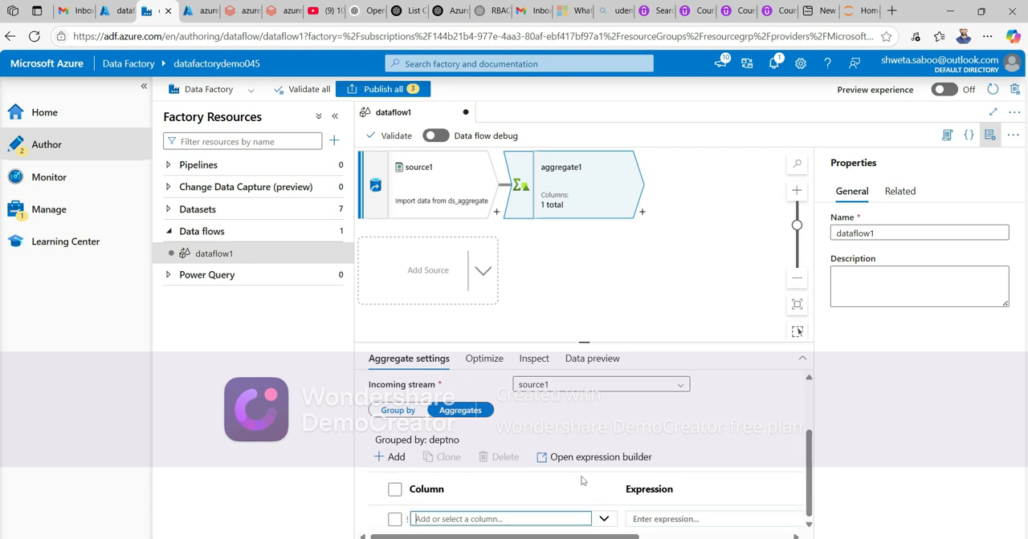
type("average_salary")
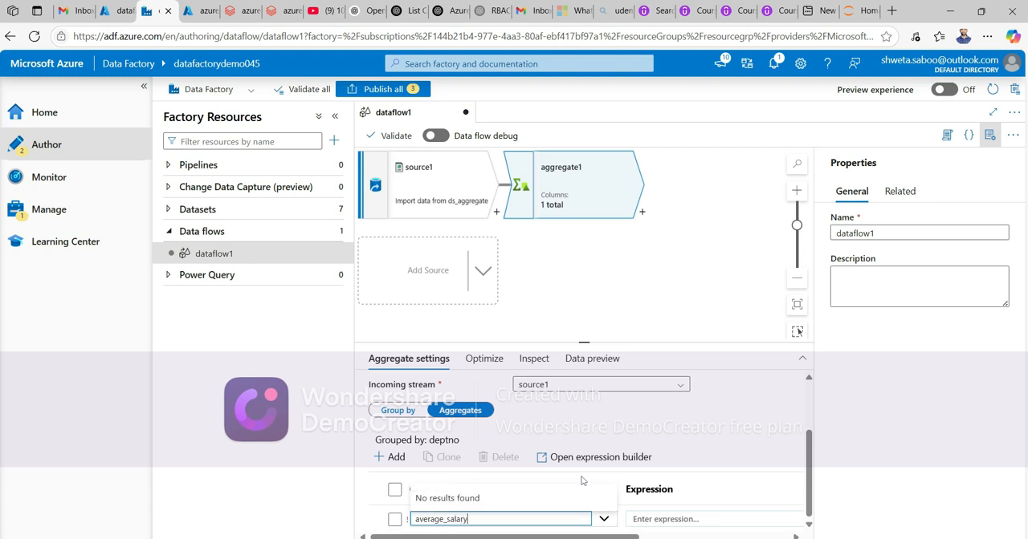
left_click(663, 520)
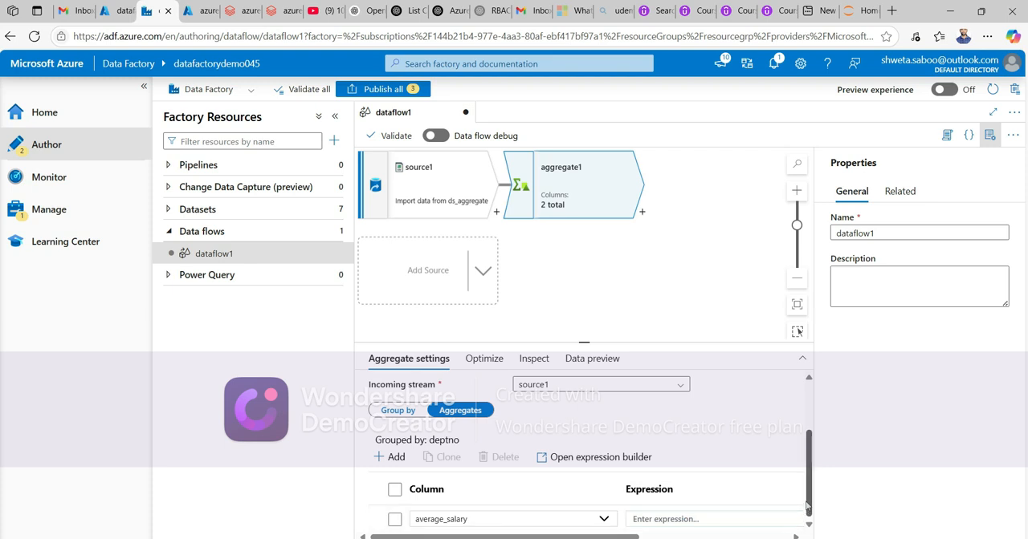
- Set the average_salary expression to avg(sal) in the expression builder and save it
left_click(701, 519)
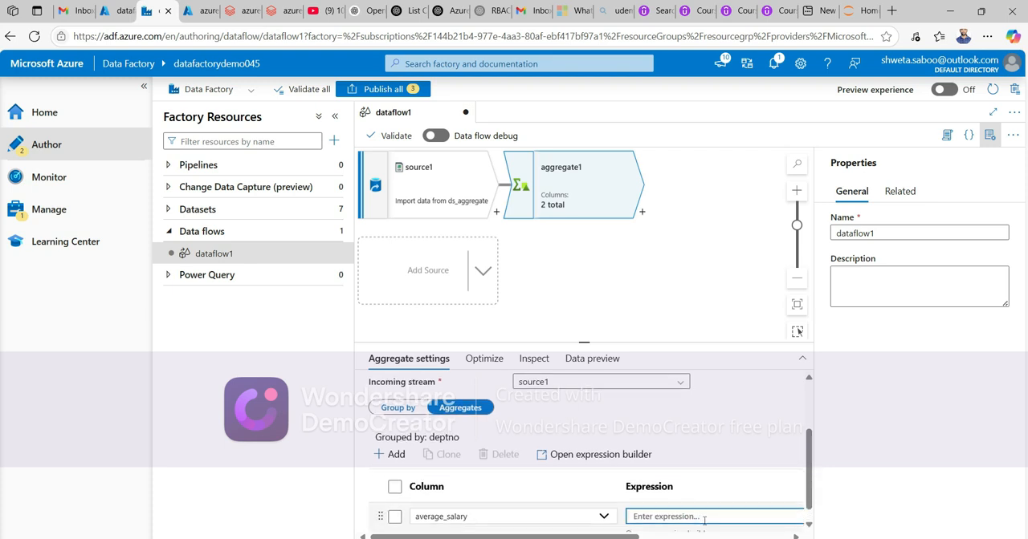
left_click(696, 522)
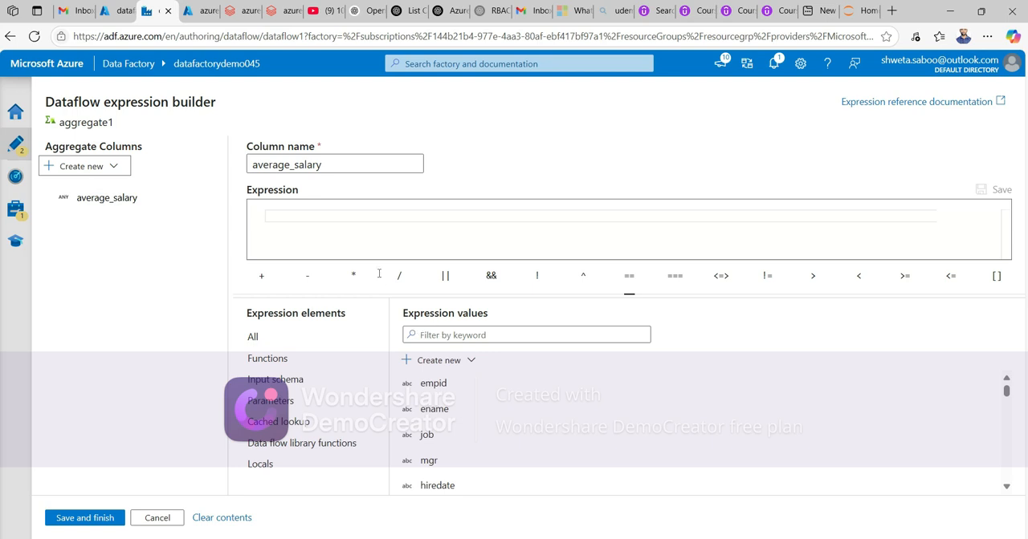
left_click(486, 334)
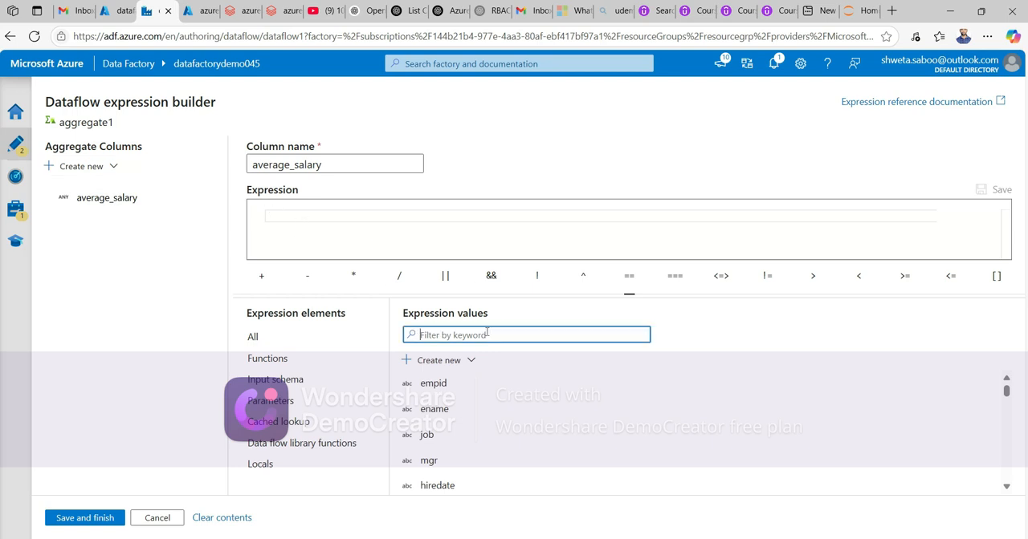
type("avg")
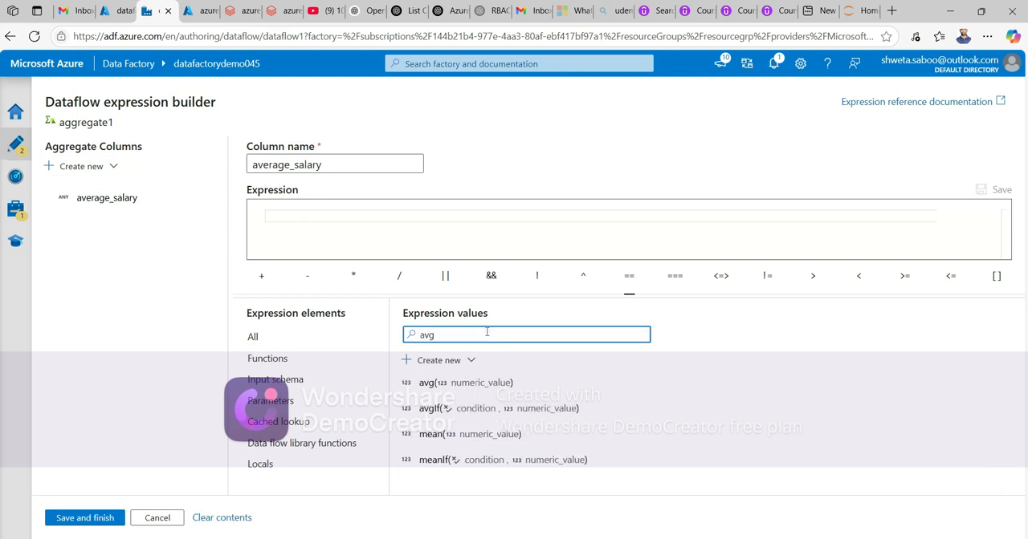
left_click(426, 382)
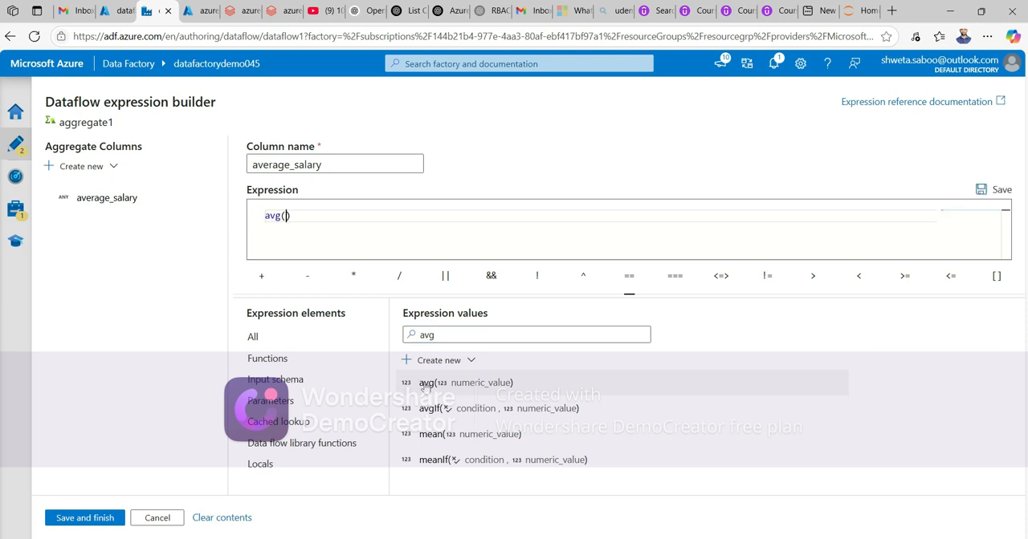
type("sa")
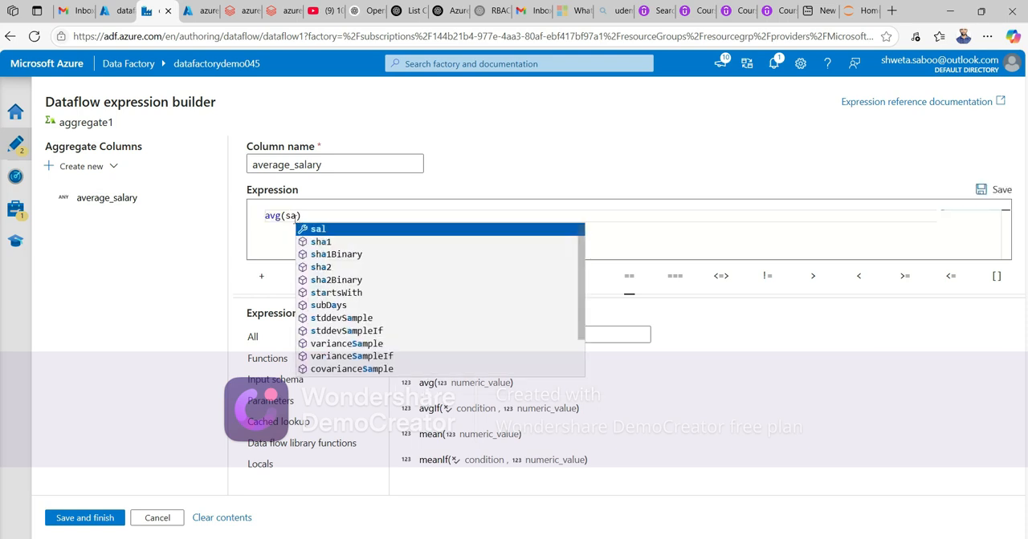
type("l")
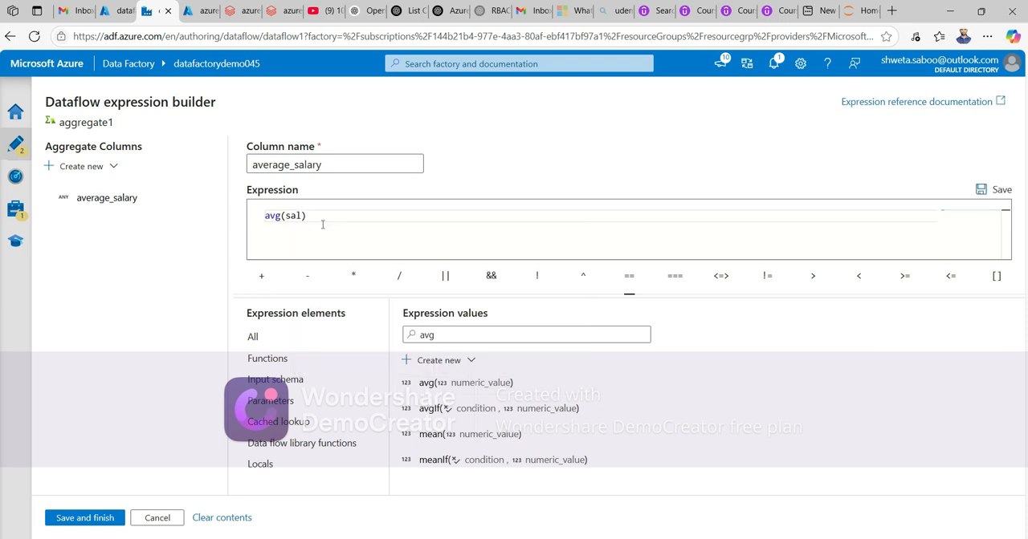
left_click(84, 518)
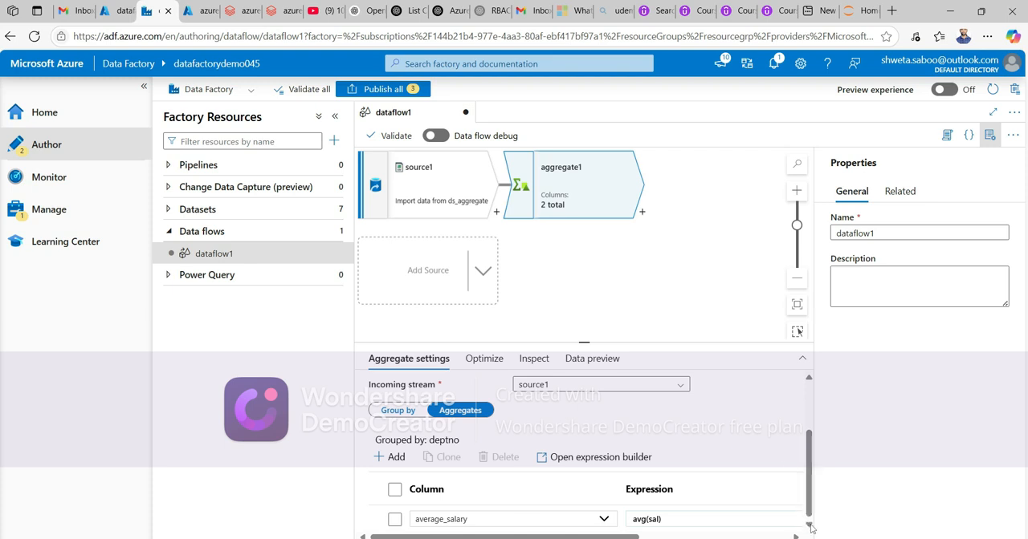
- Add a second aggregate column named count_empid
left_click(398, 458)
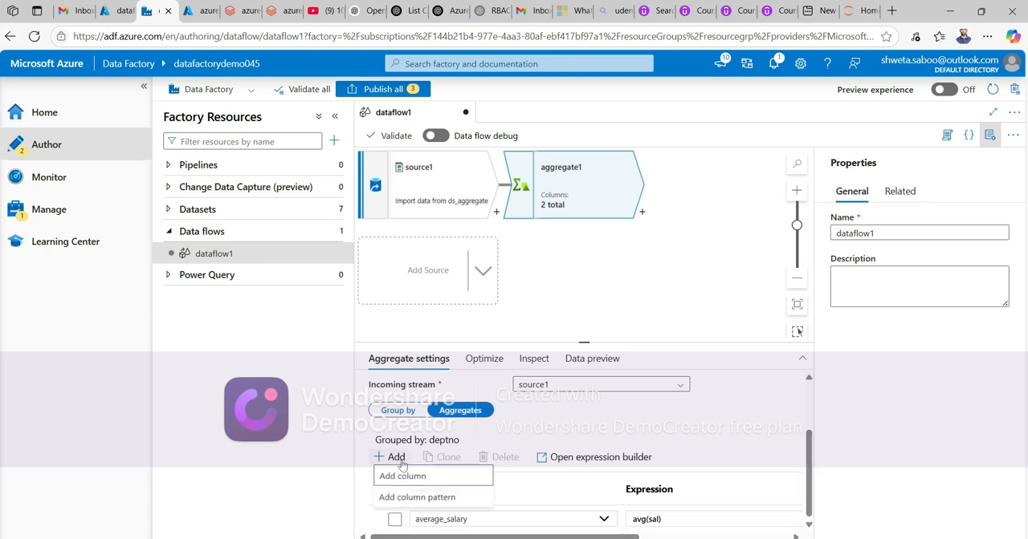
left_click(405, 477)
left_click(456, 519)
type("count")
key("ctrl+a")
key("BackSpace")
type("count_emp")
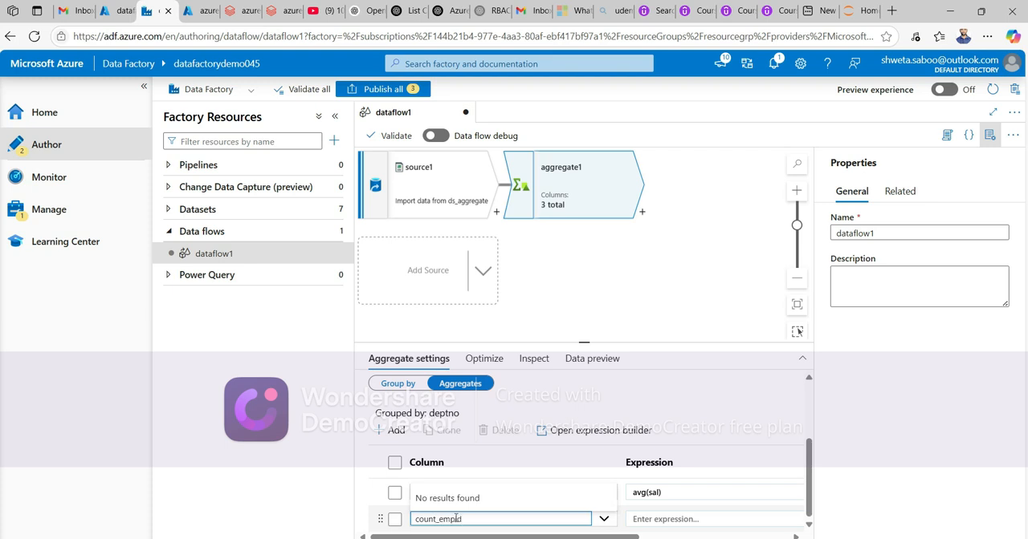
left_click(679, 518)
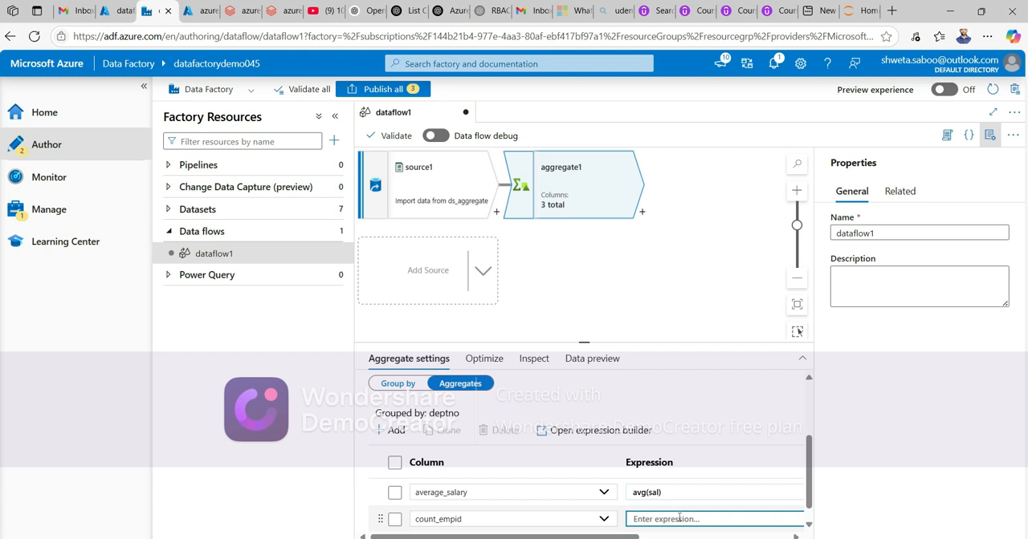
scroll(811, 506, "up", 2)
scroll(811, 505, "down", 1)
left_click(395, 520)
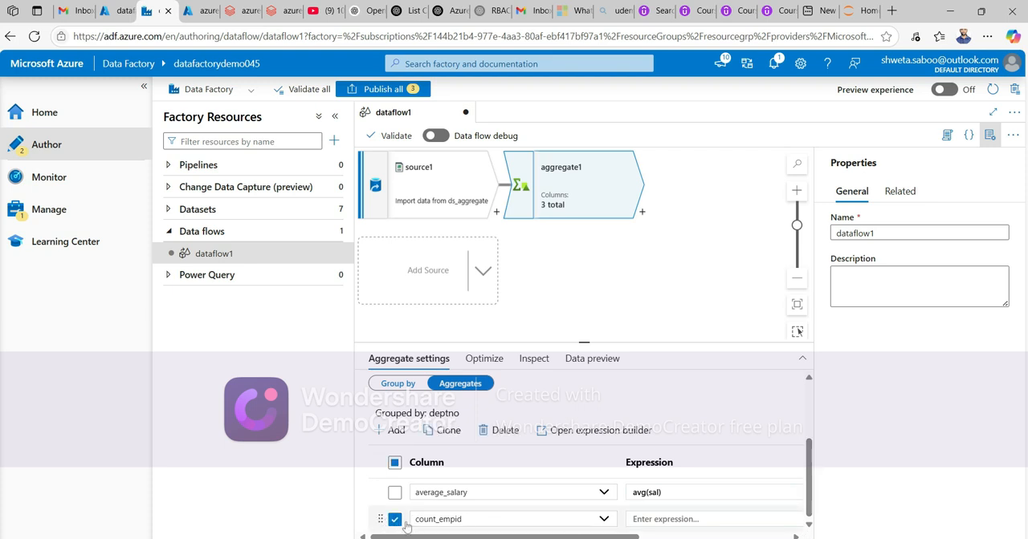
left_click(394, 520)
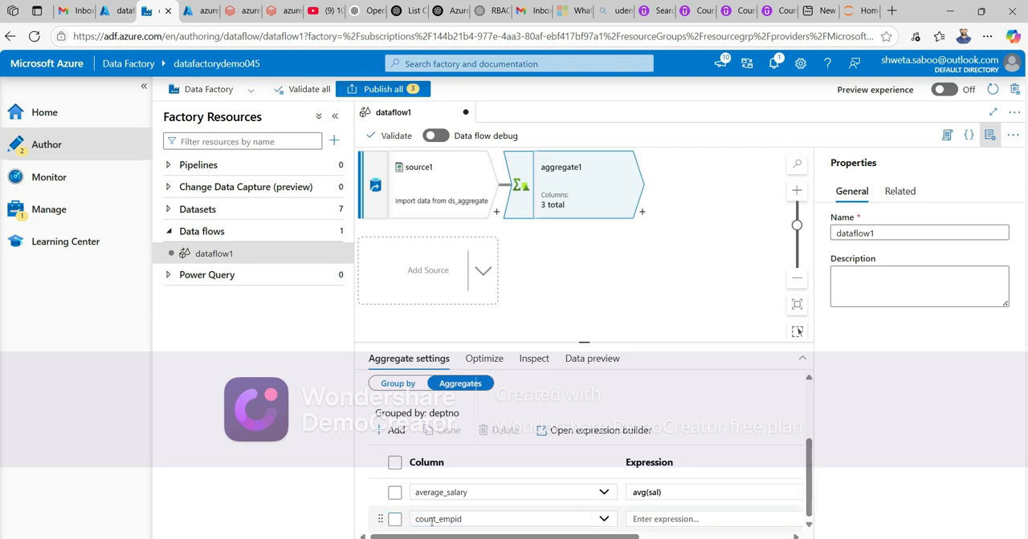
- Set the count_empid expression to count(empid) in the expression builder and save it
left_click(697, 521)
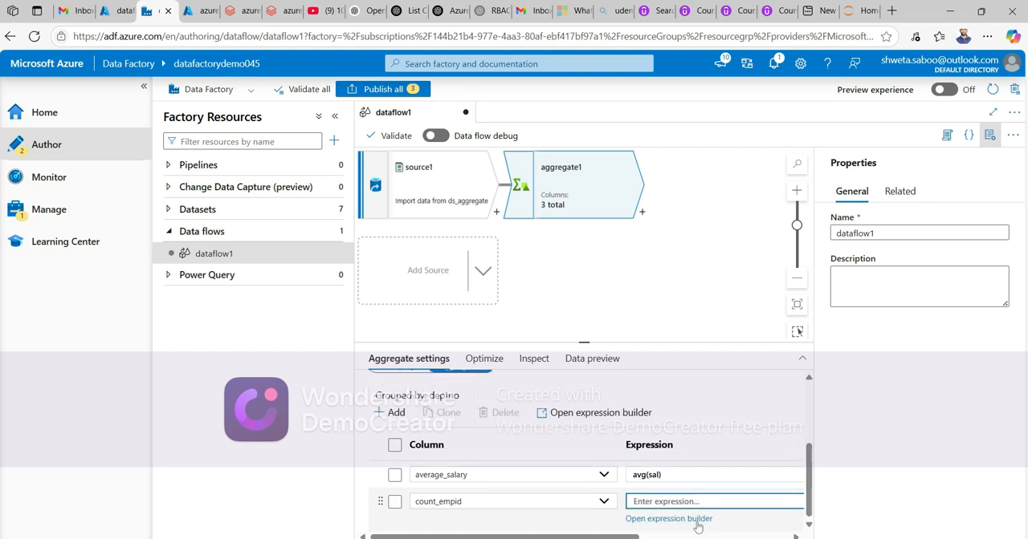
left_click(676, 525)
left_click(319, 215)
left_click(447, 337)
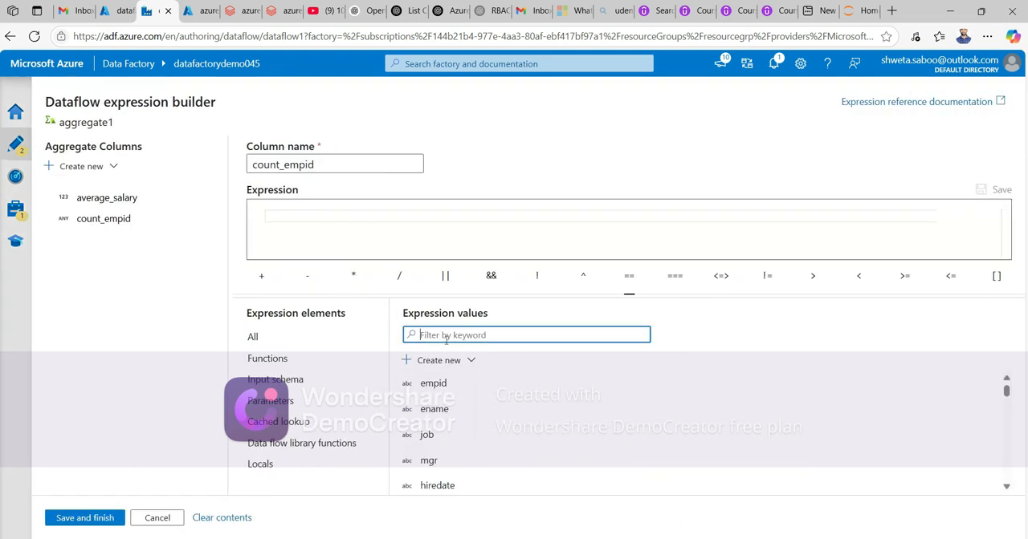
type("cou")
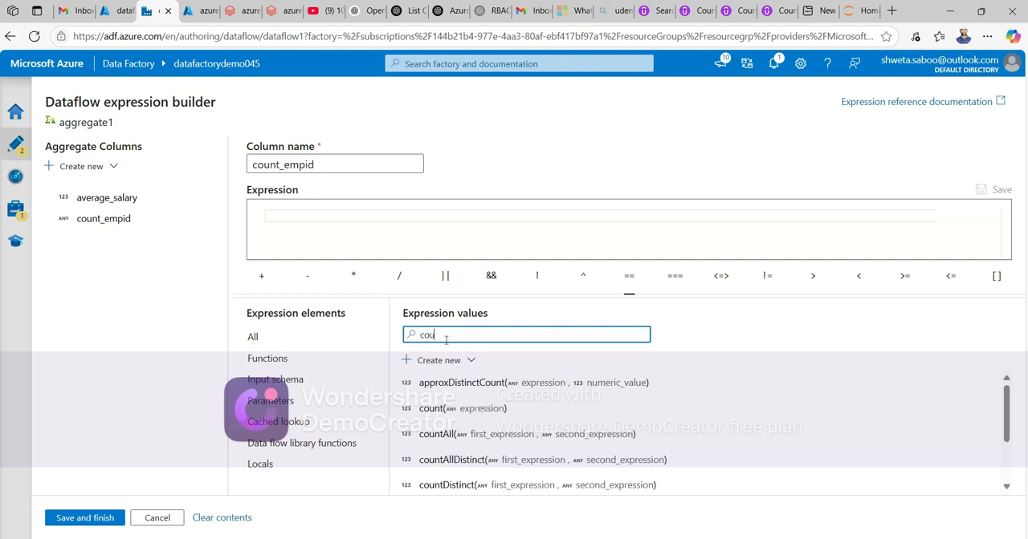
left_click(433, 408)
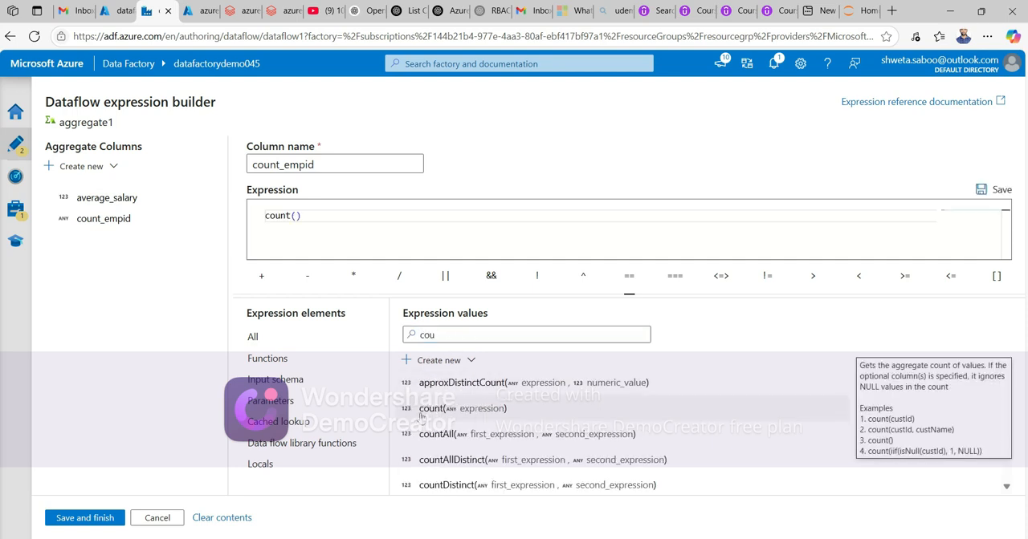
type("p")
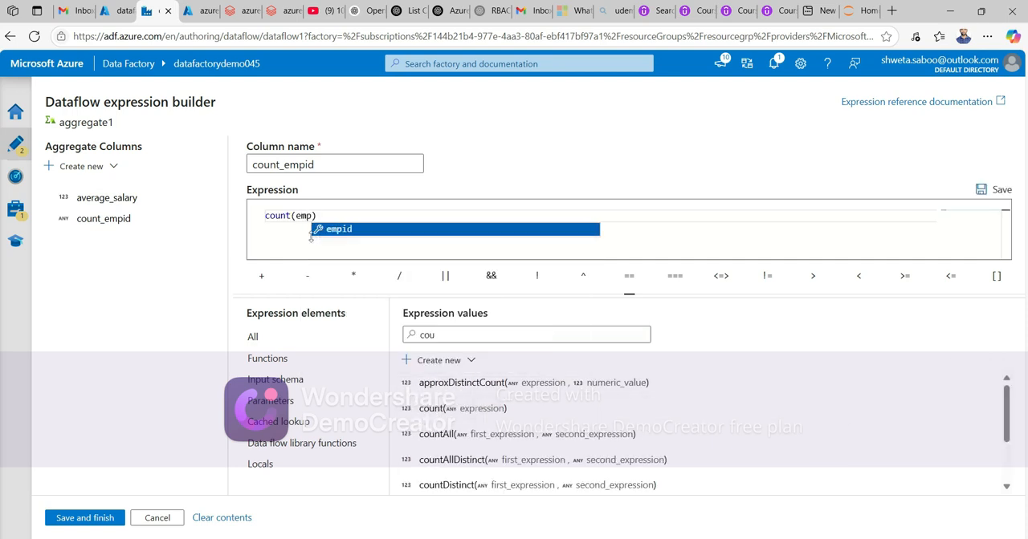
left_click(313, 232)
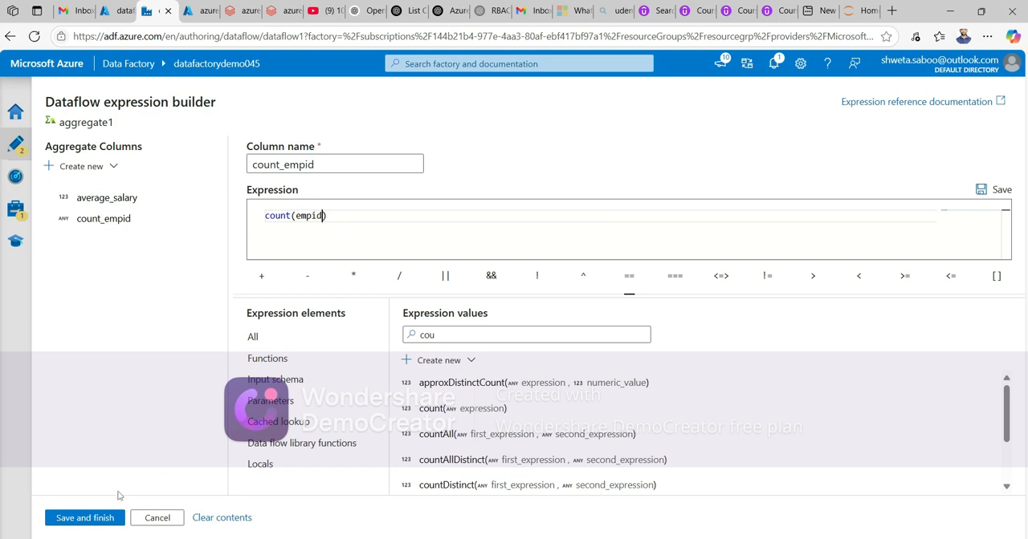
left_click(85, 518)
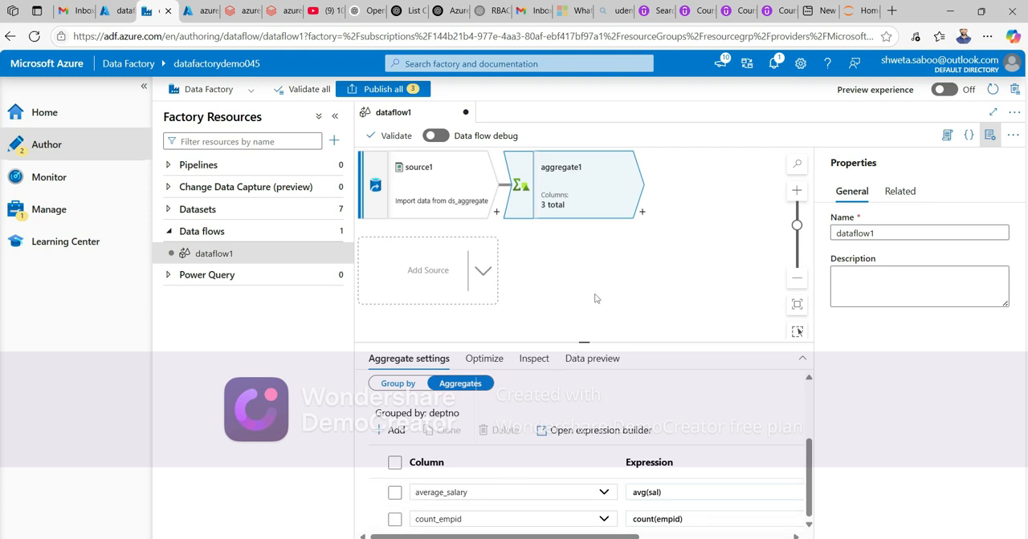
- Add a Sink transformation after aggregate1
left_click(641, 213)
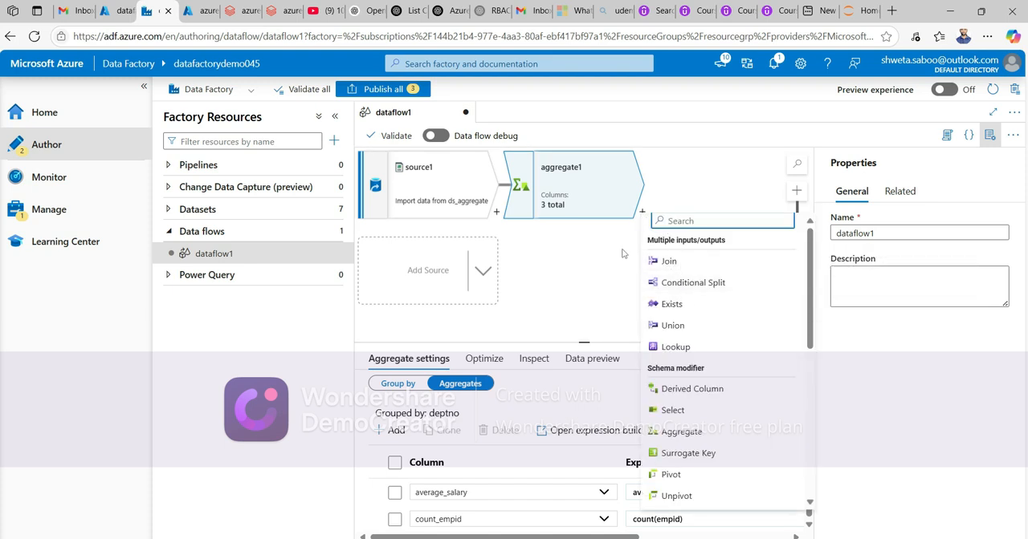
left_click(639, 214)
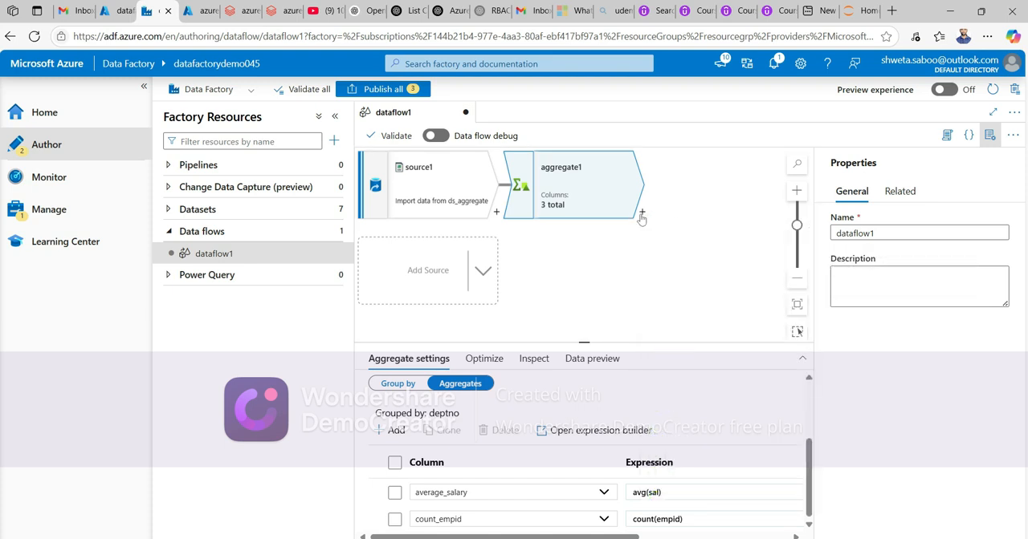
left_click(642, 213)
scroll(690, 321, "down", 3)
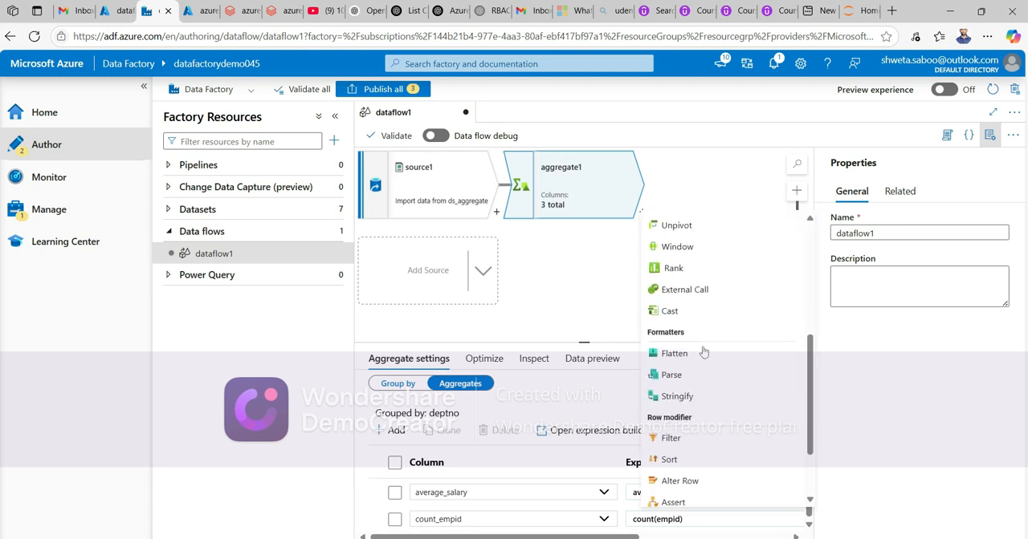
scroll(698, 401, "down", 2)
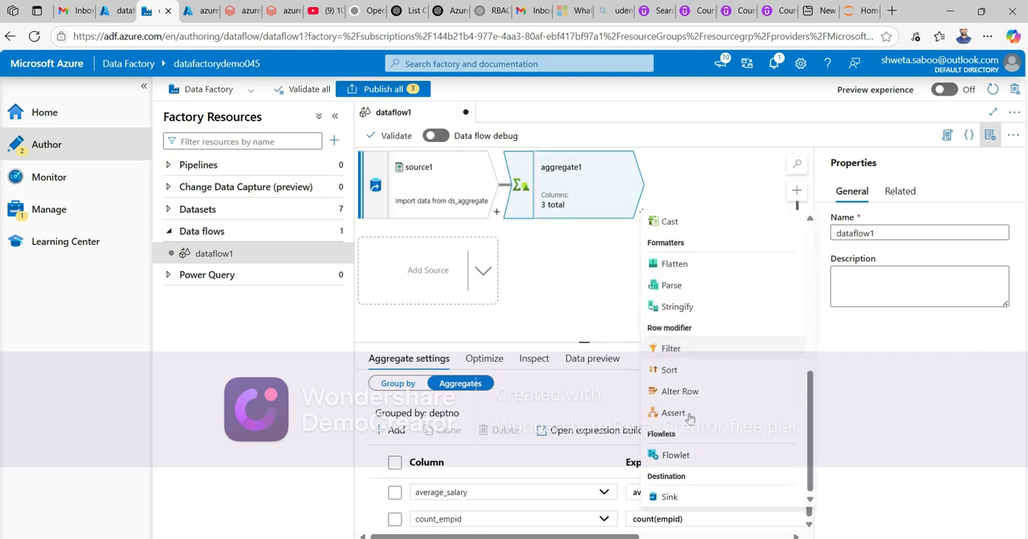
left_click(670, 497)
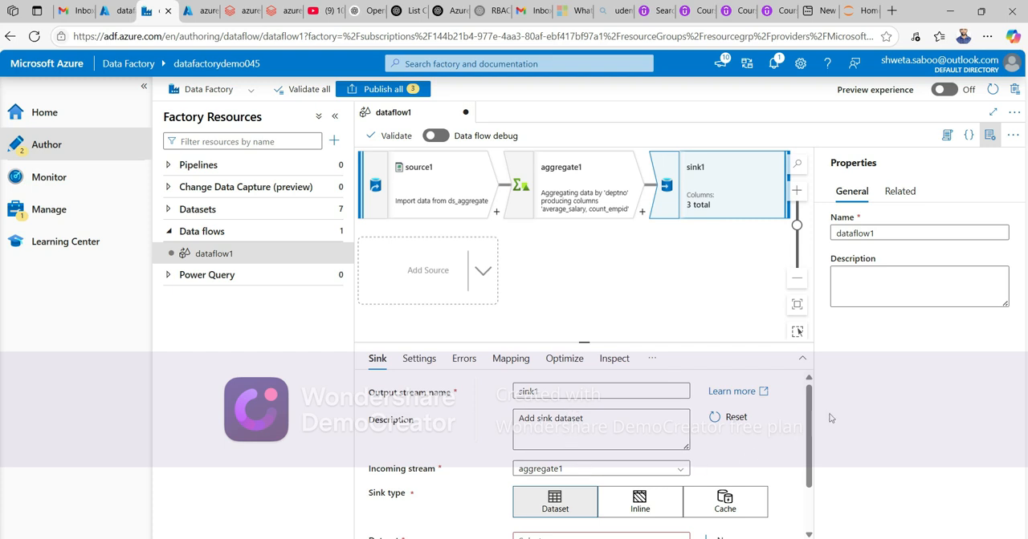
- Create a new sink dataset on Azure Data Lake Storage Gen2 using the DelimitedText format
left_click_drag(811, 444, 811, 487)
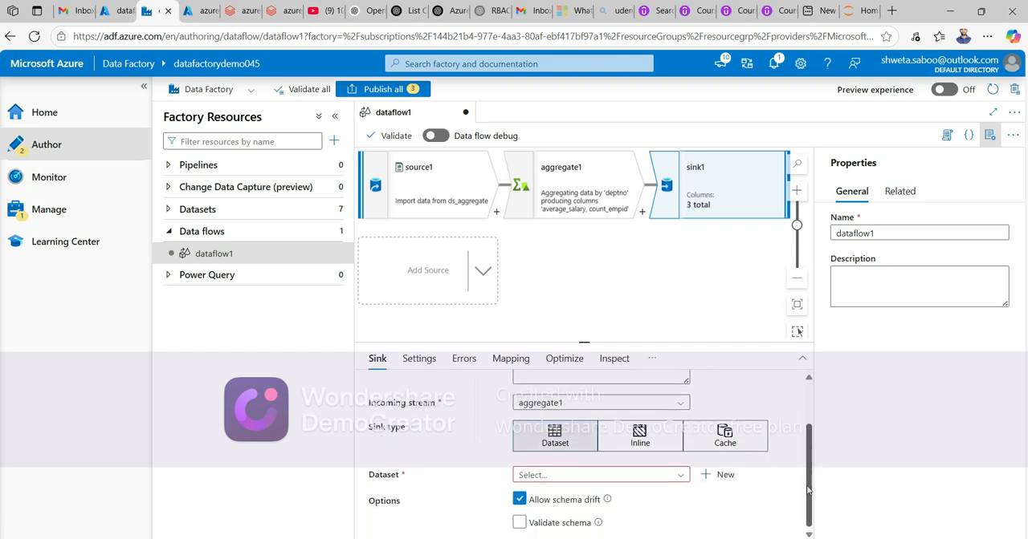
left_click(680, 476)
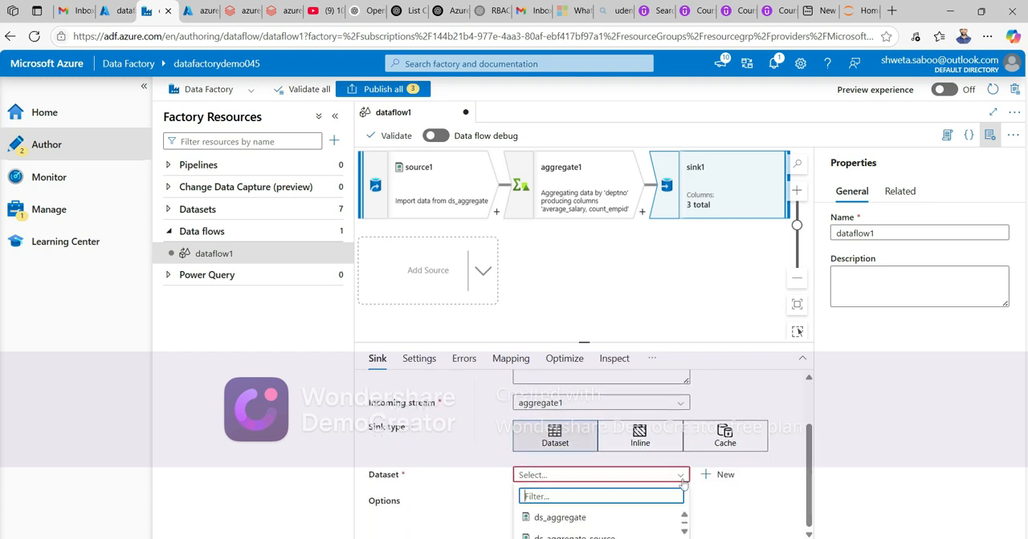
left_click(807, 500)
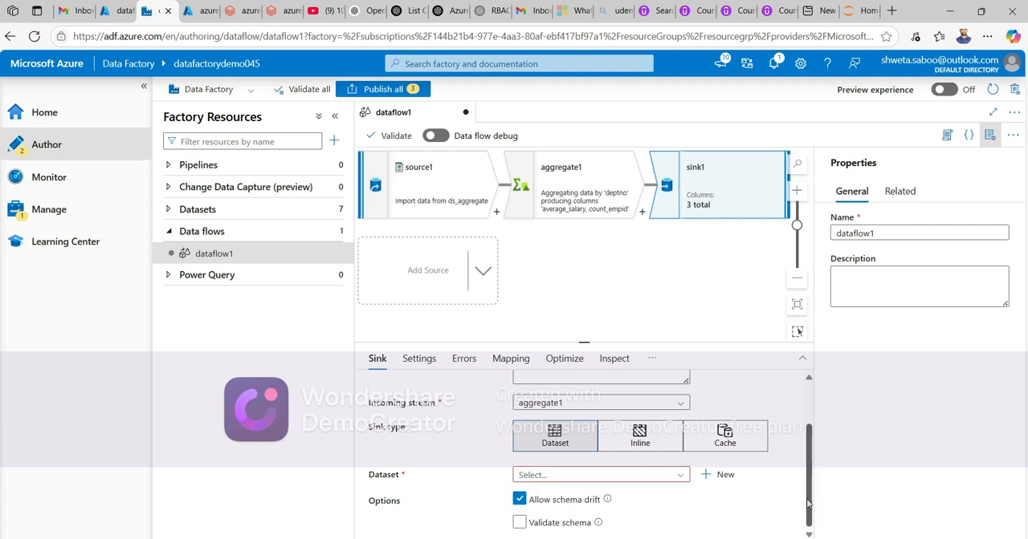
left_click(682, 475)
scroll(607, 530, "down", 2)
scroll(608, 536, "down", 2)
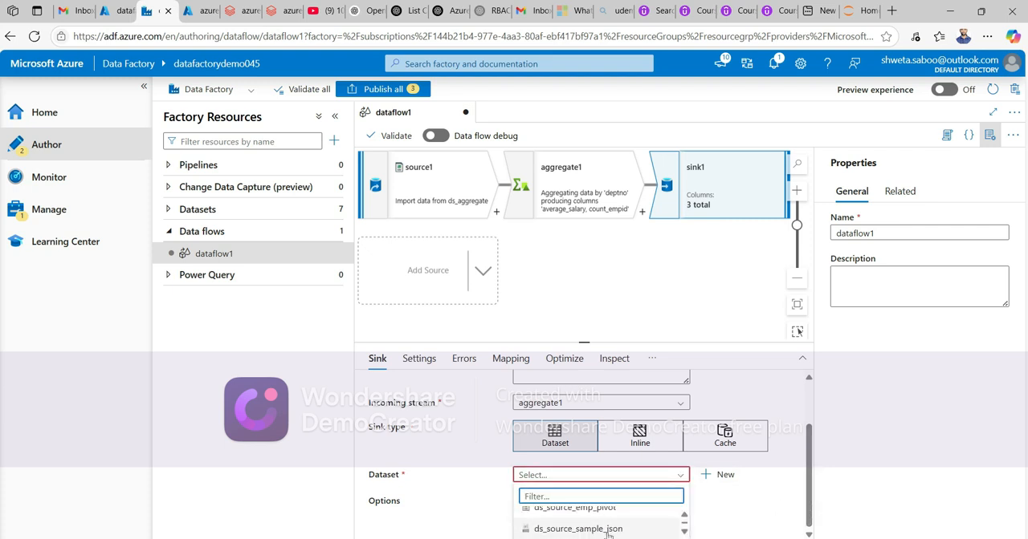
left_click(717, 475)
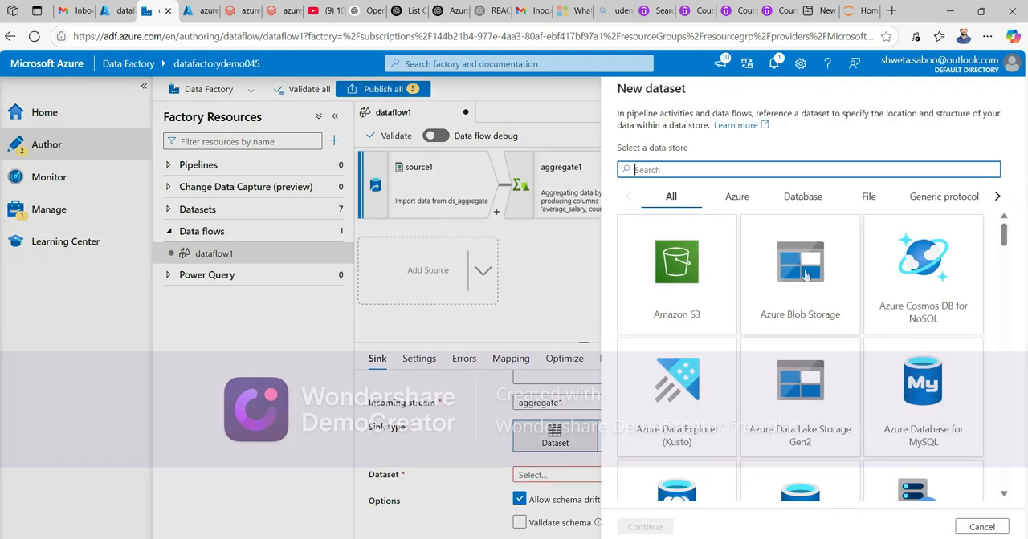
left_click(797, 423)
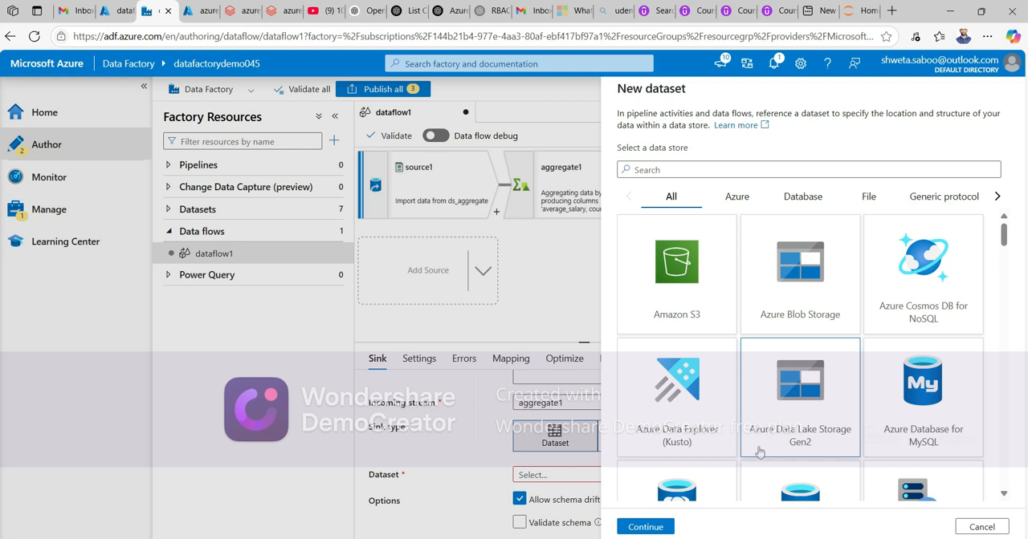
left_click(638, 527)
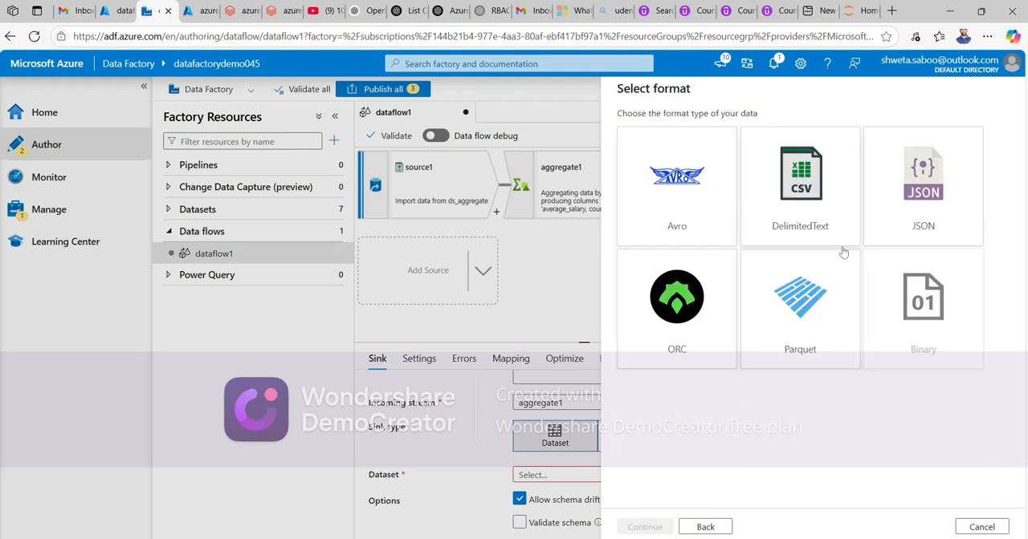
left_click(820, 220)
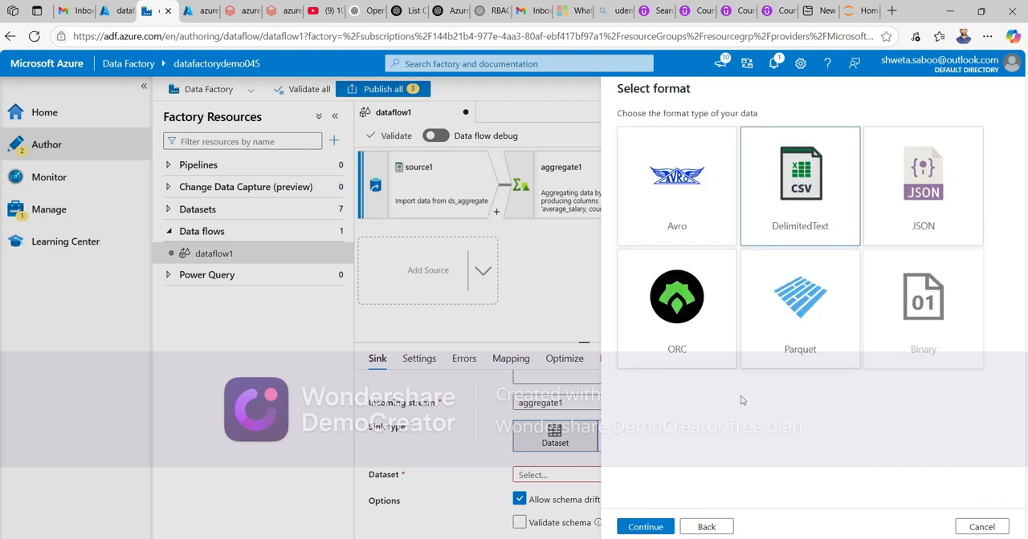
left_click(640, 528)
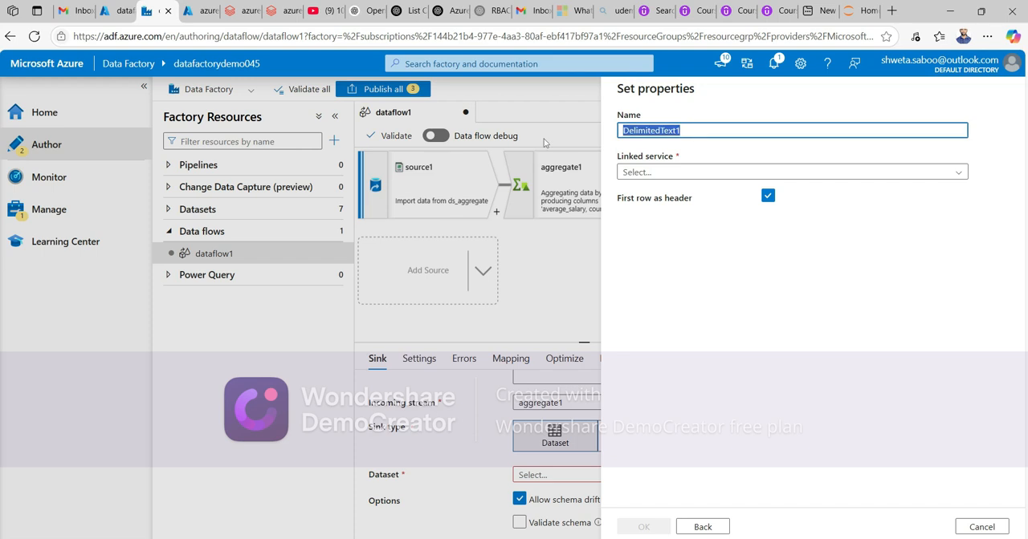
- Name the dataset sink_ds_aggregate and choose the ls_Sink linked service
type("sink_")
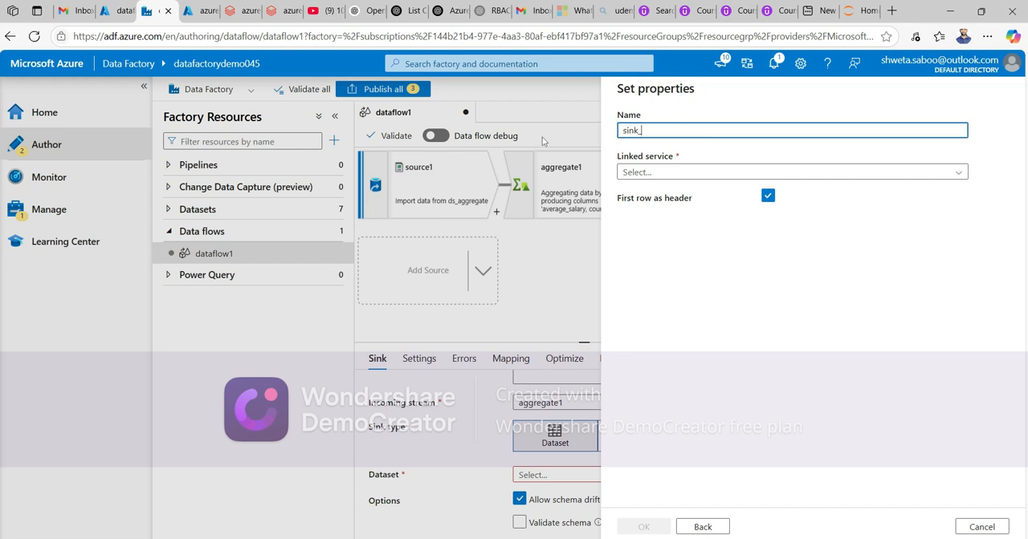
type("ds_aggregate")
left_click(687, 171)
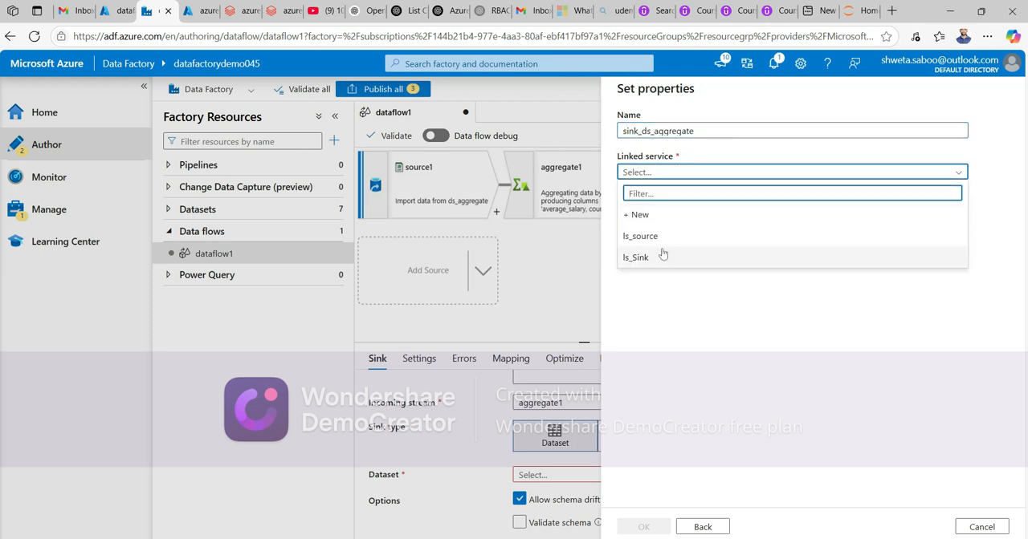
left_click(662, 258)
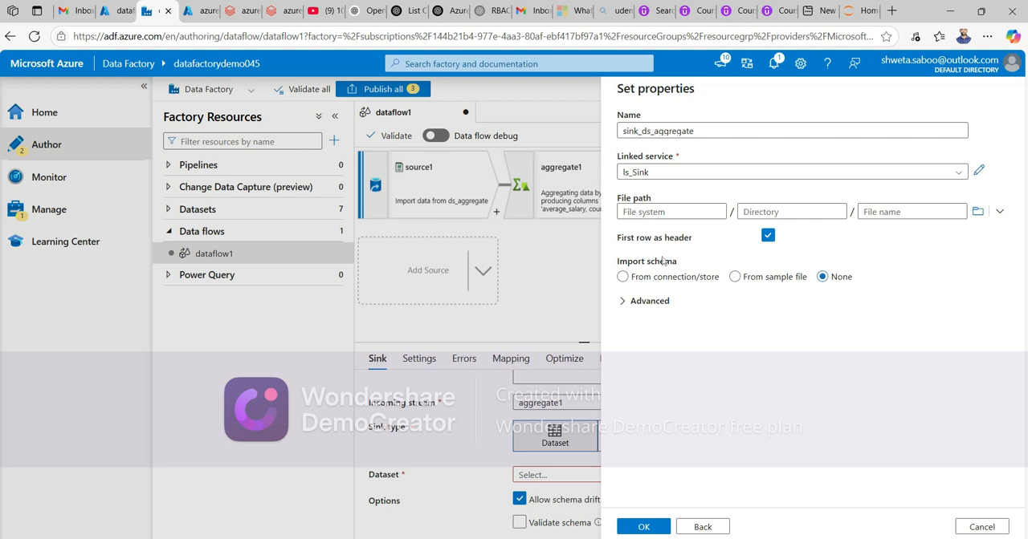
- Set the dataset's file path to the destination folder and finish creating the dataset
left_click(976, 213)
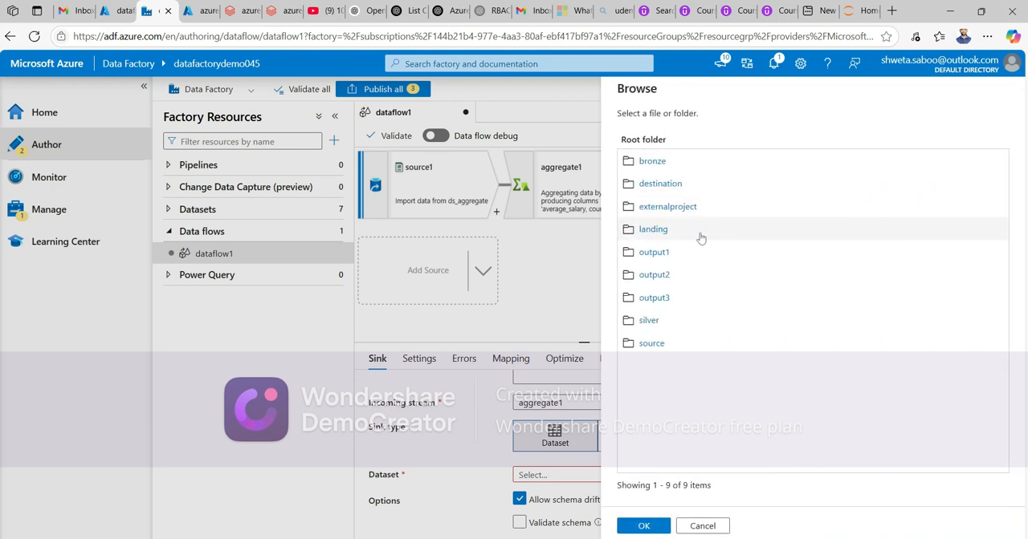
left_click(658, 183)
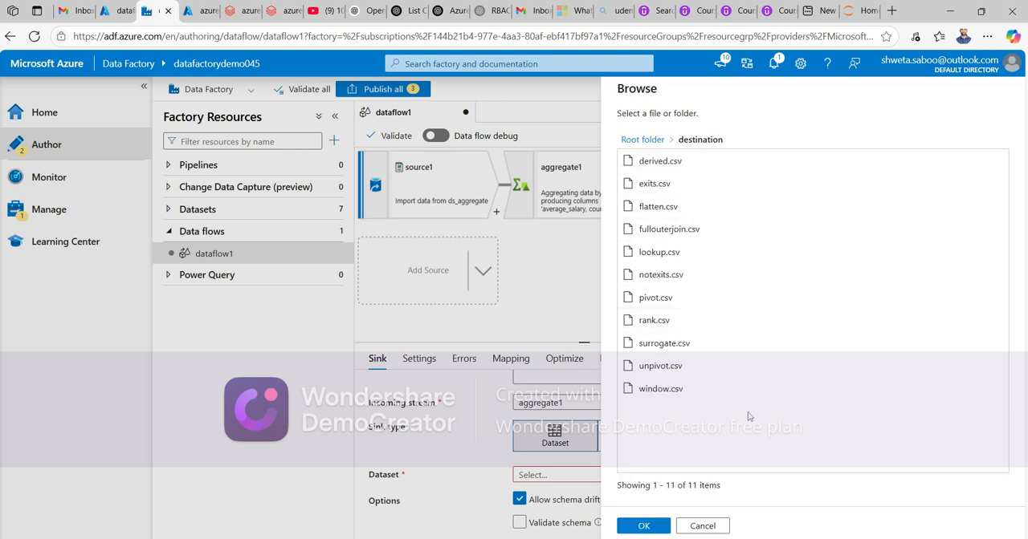
left_click(643, 526)
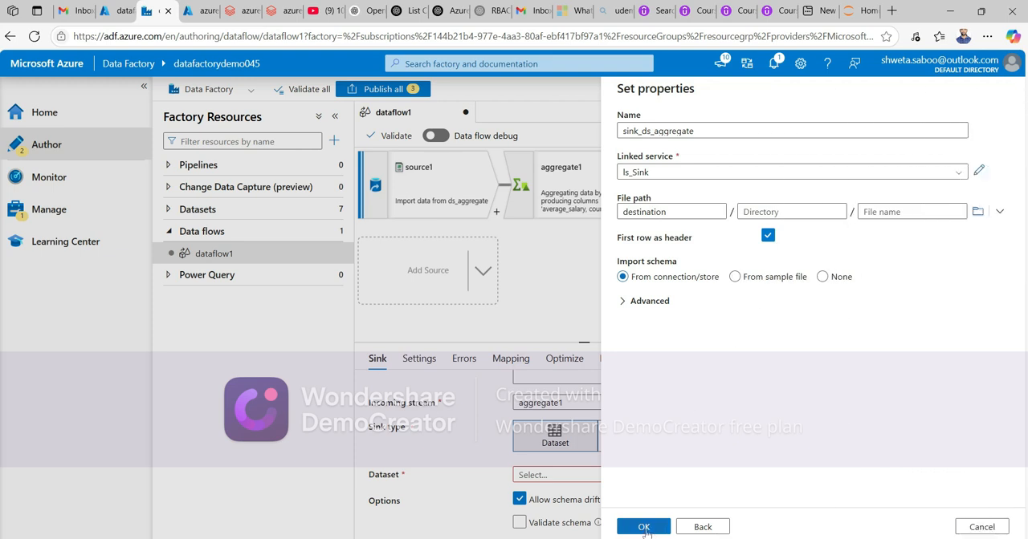
left_click(643, 527)
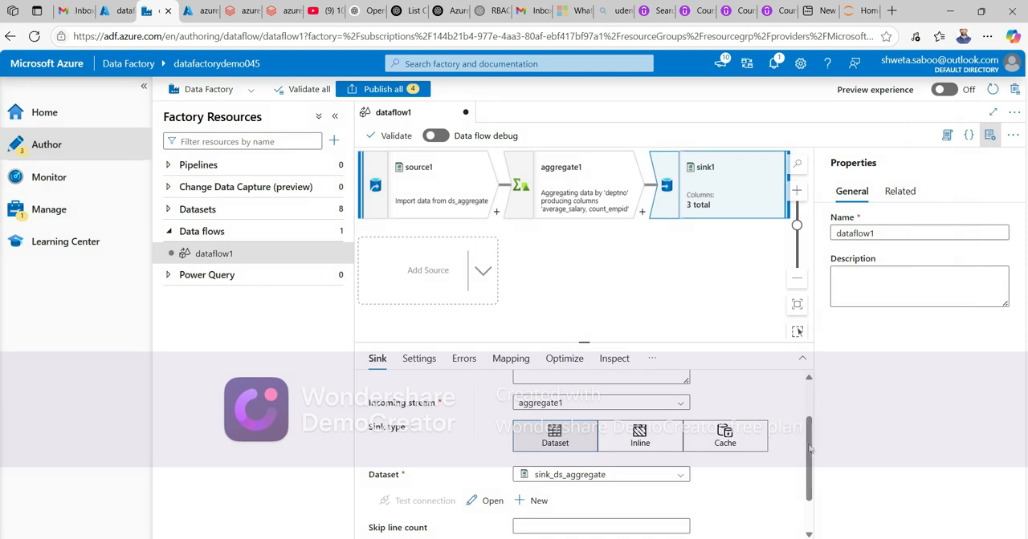
- Review the sink's settings, optimize, inspect and error configuration tabs
scroll(811, 434, "up", 2)
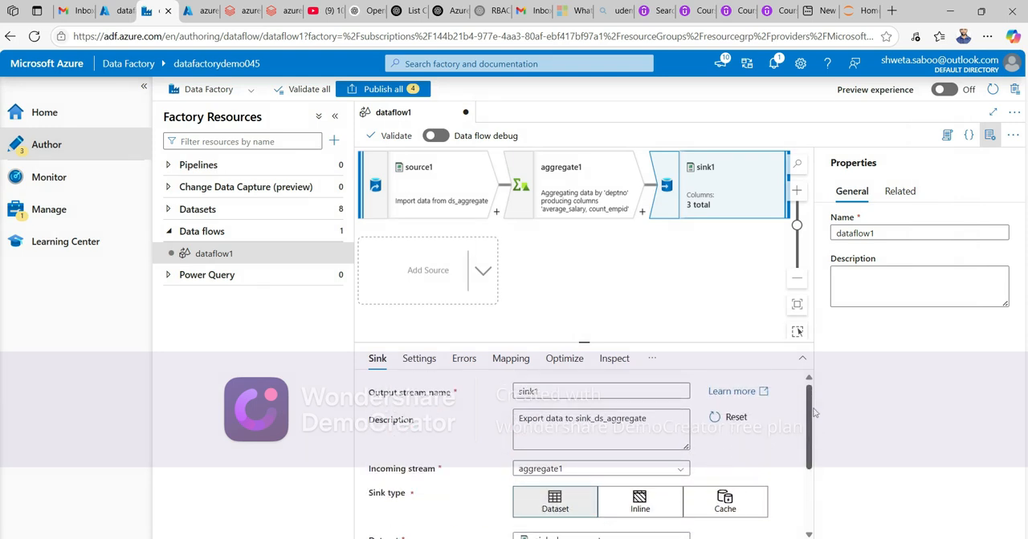
left_click_drag(809, 416, 811, 487)
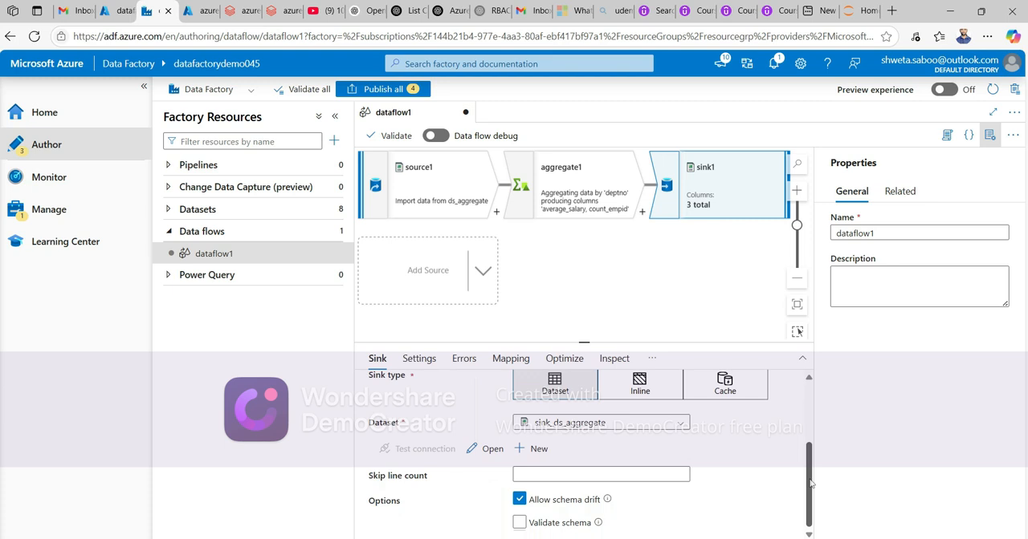
left_click_drag(811, 487, 810, 425)
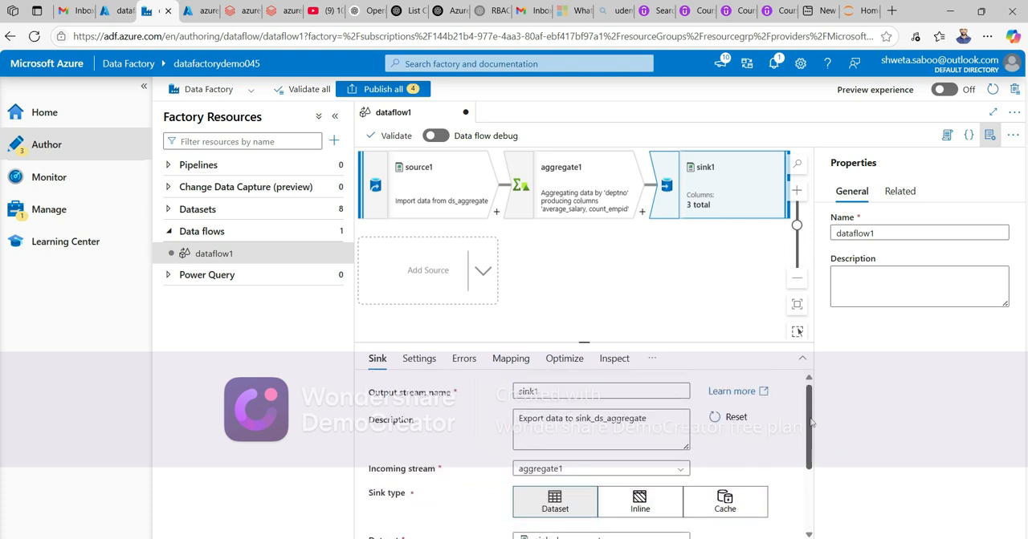
left_click(565, 359)
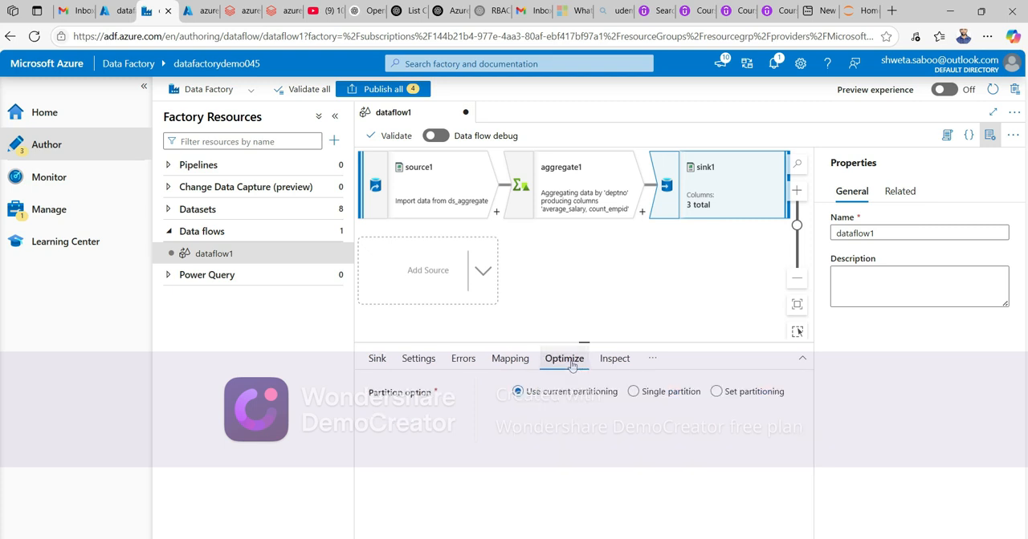
left_click(518, 361)
left_click(614, 363)
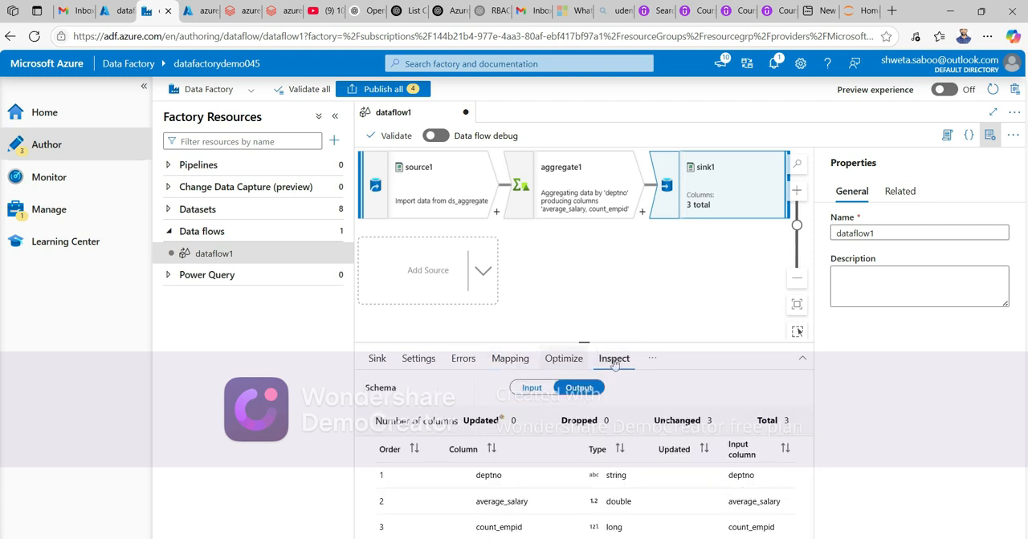
left_click(464, 361)
left_click(421, 362)
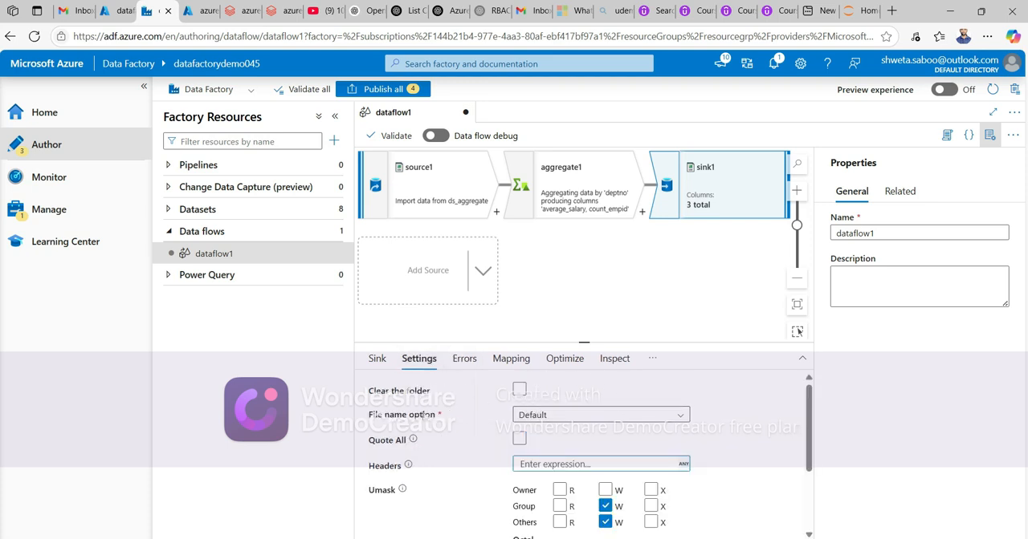
- Set the sink's file name option to Output to single file and switch to single partition
left_click(679, 416)
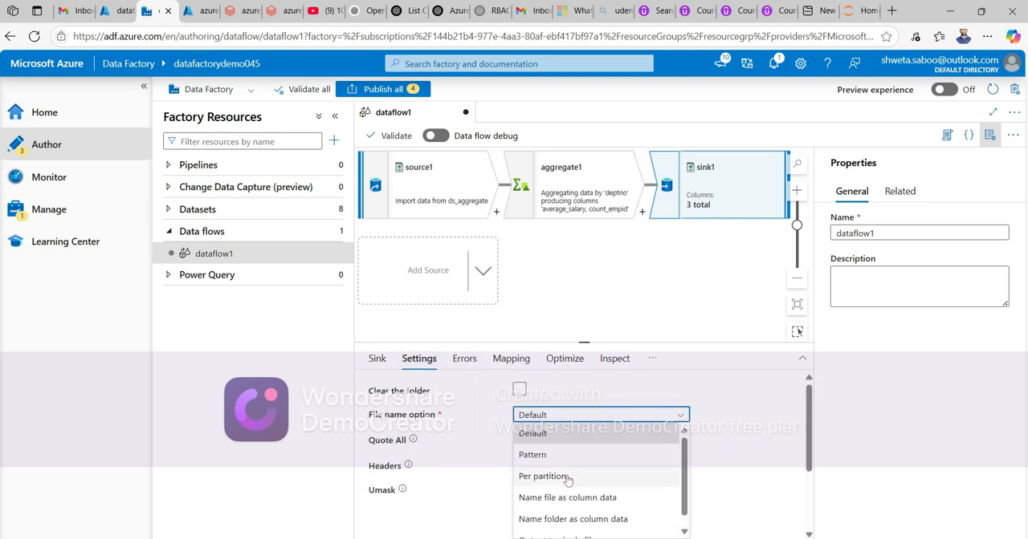
scroll(578, 518, "down", 1)
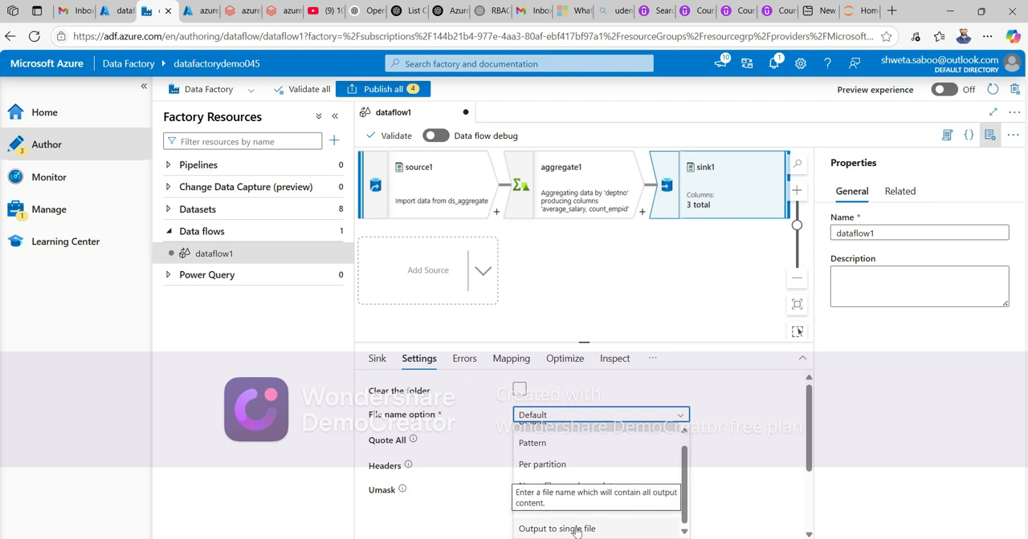
left_click(576, 529)
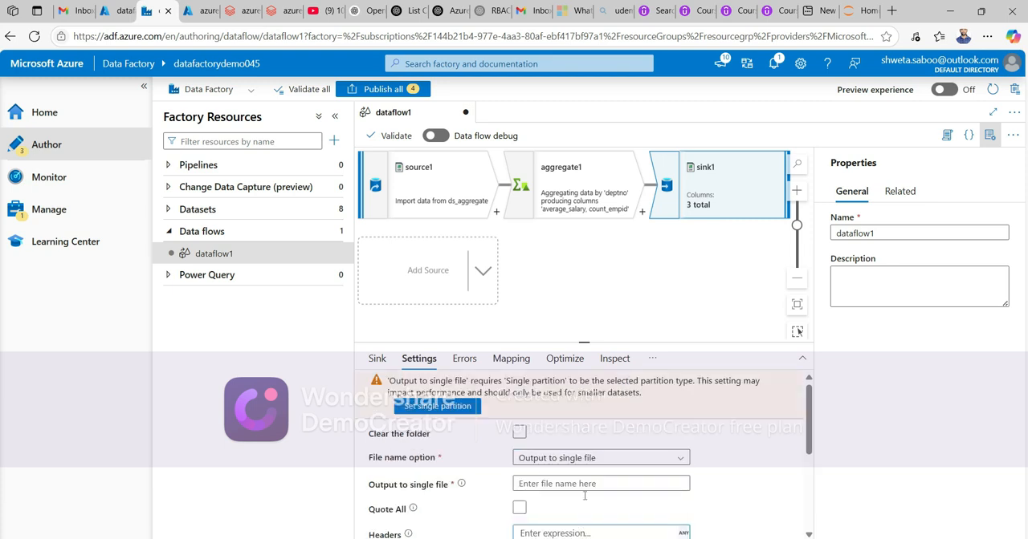
left_click(423, 407)
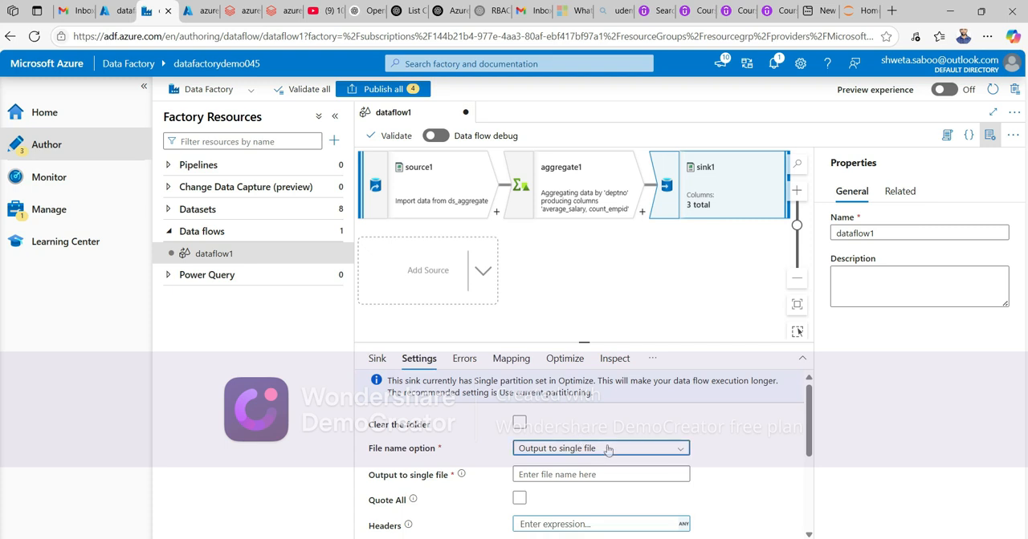
- Name the single output file aggregate_file_new
left_click(629, 476)
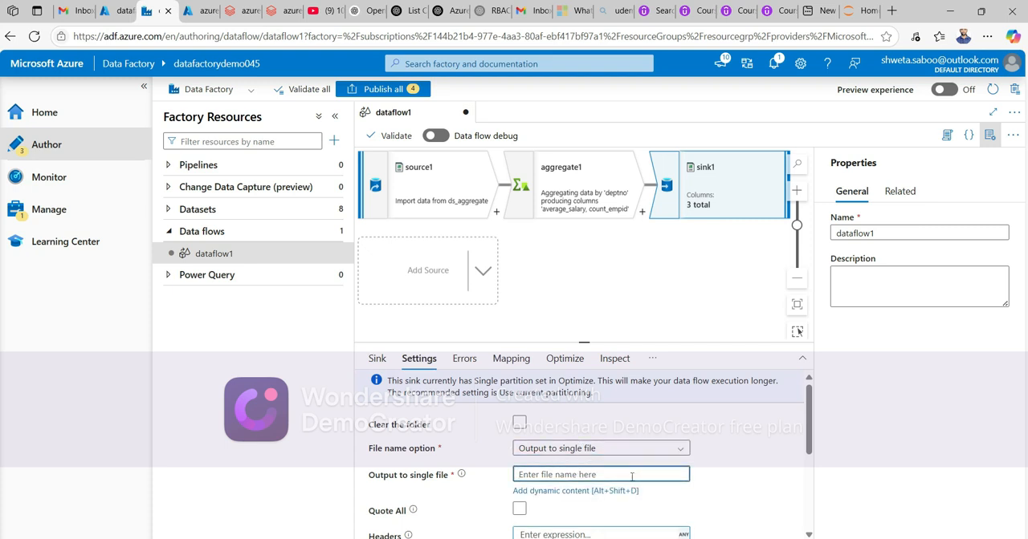
type("aggregate_file_new")
left_click_drag(810, 438, 815, 415)
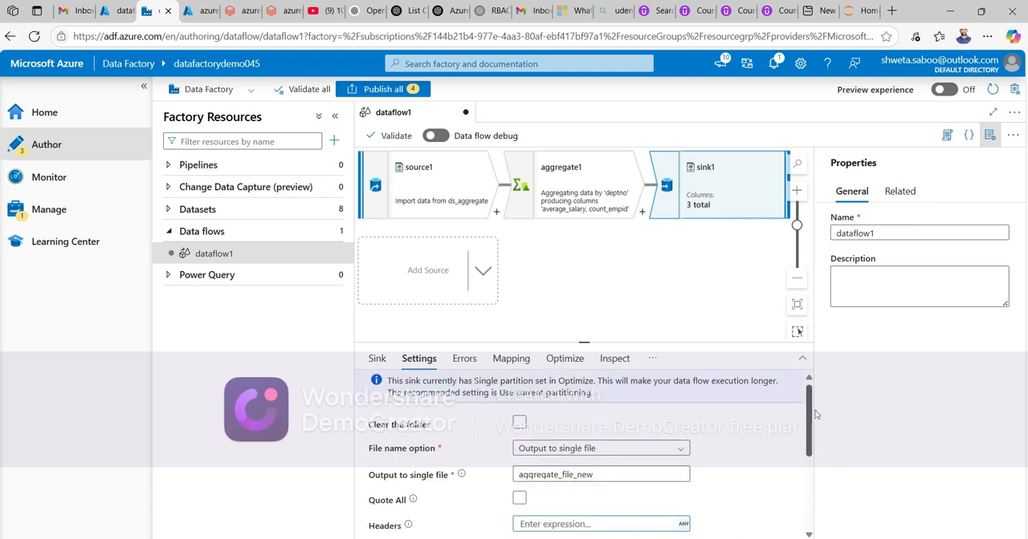
left_click(587, 283)
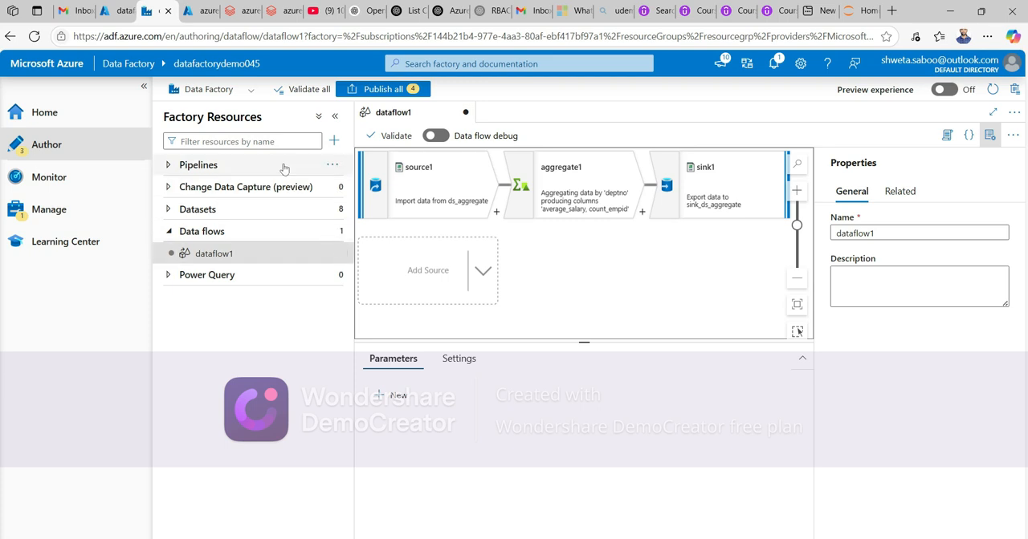
- Create a new pipeline and add dataflow1 to it as a Data flow activity
left_click(333, 166)
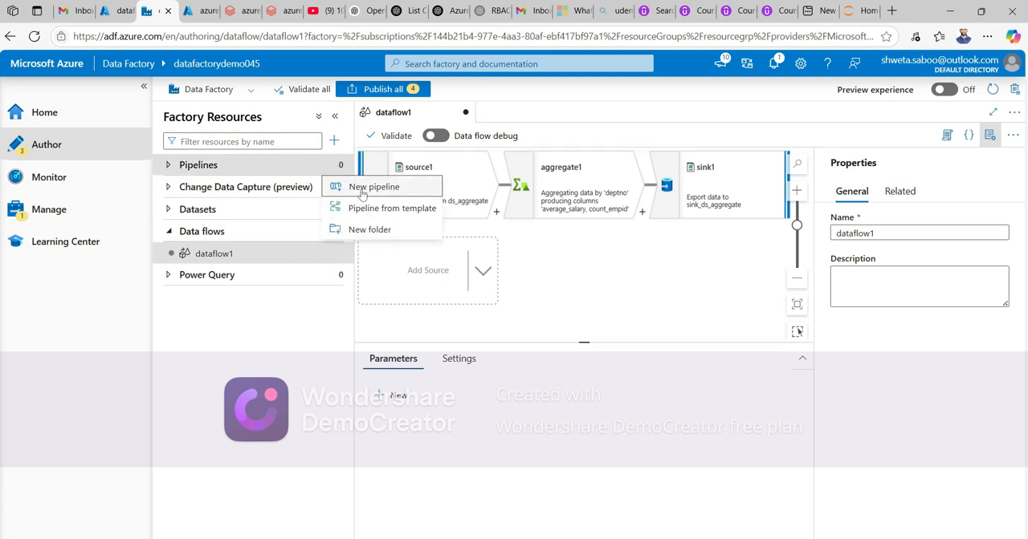
left_click(362, 192)
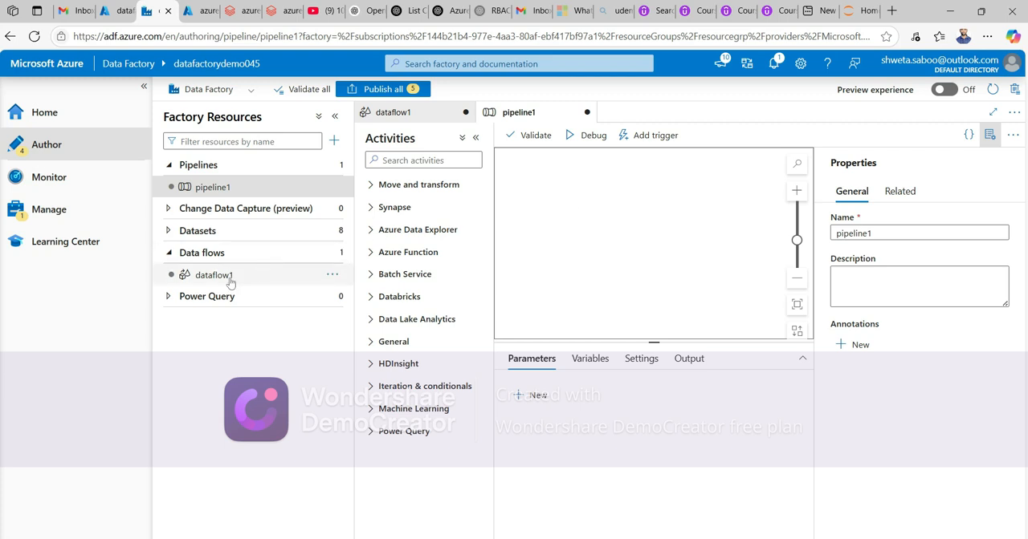
left_click_drag(230, 281, 587, 230)
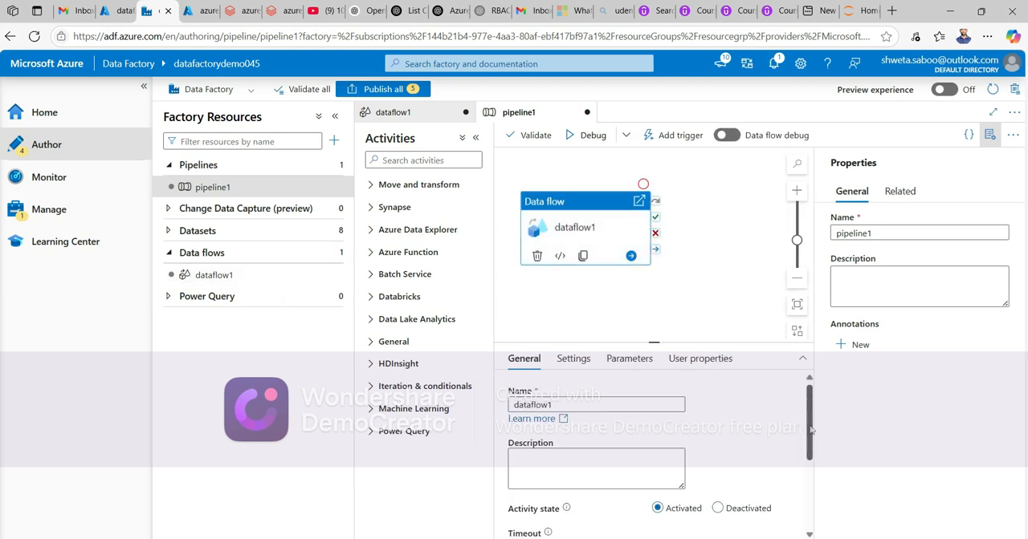
- Turn on data flow debug using AutoResolveIntegrationRuntime with a 1 hour debug time to live
scroll(810, 431, "down", 3)
scroll(810, 431, "up", 3)
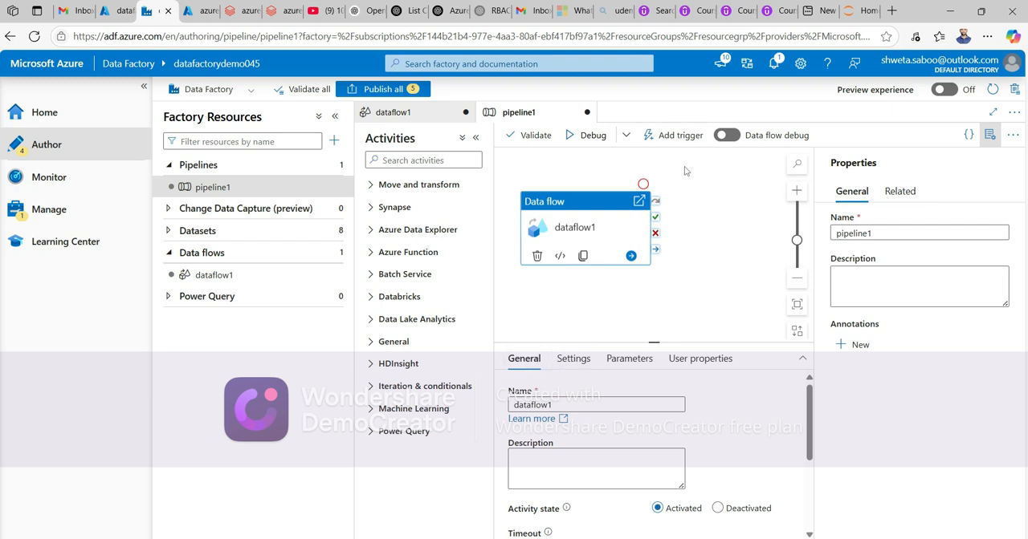
left_click(632, 138)
left_click(630, 138)
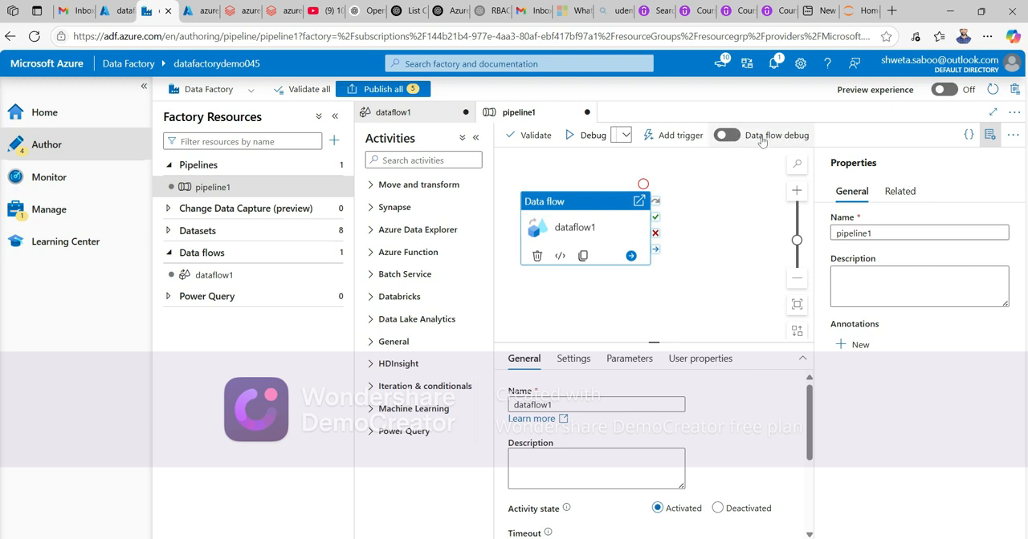
left_click(729, 137)
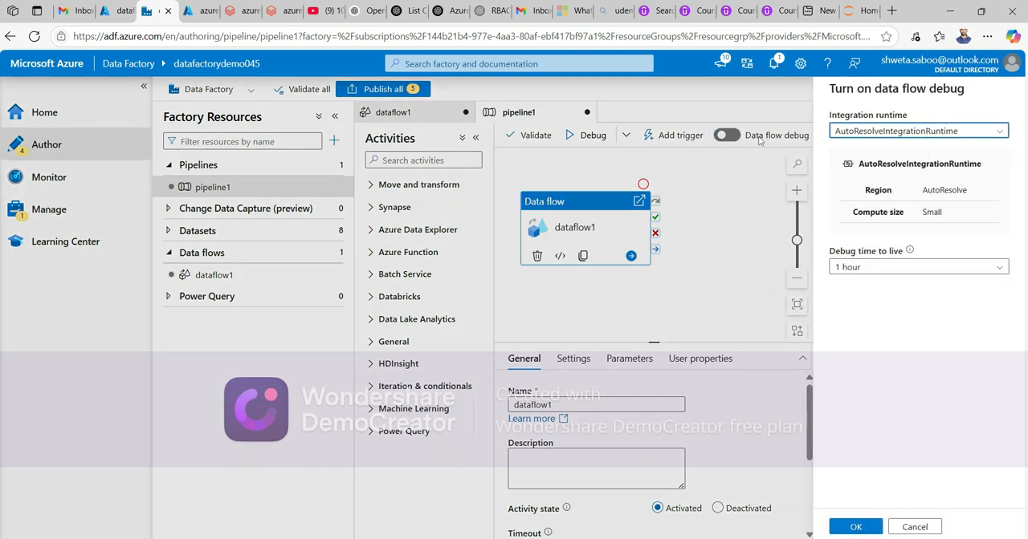
left_click(864, 268)
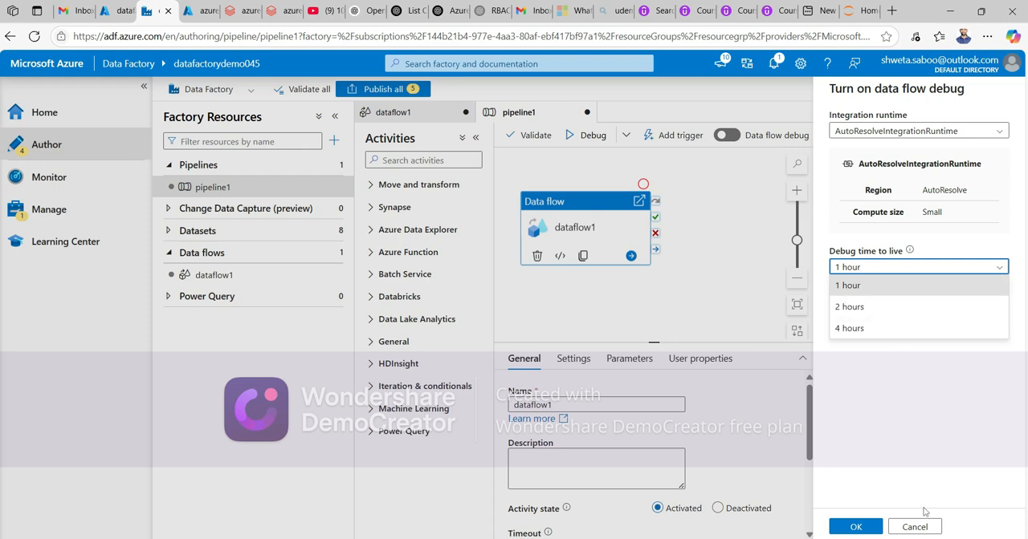
left_click(865, 528)
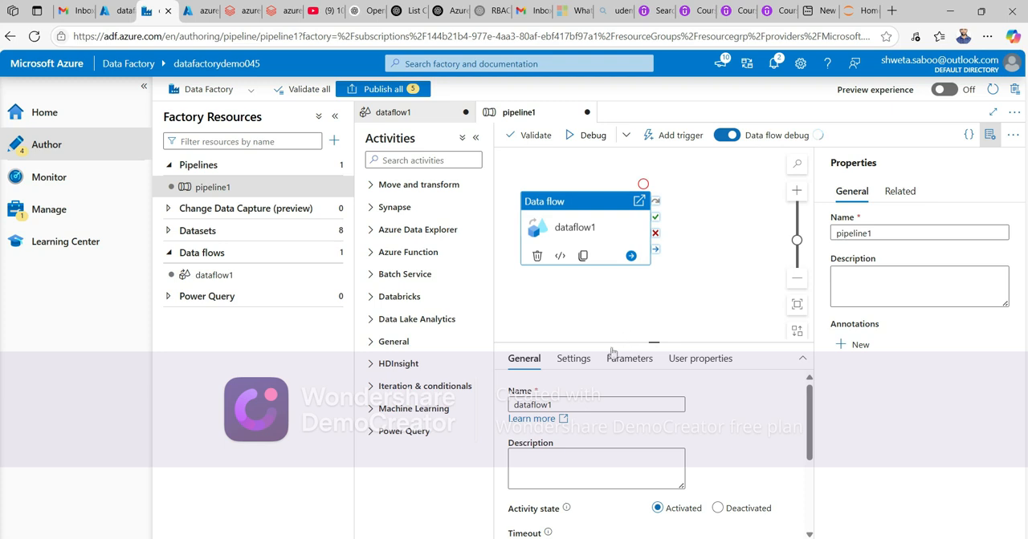
- Review the Data flow activity's Settings, Parameters, User properties and General tabs
left_click(989, 135)
left_click(574, 360)
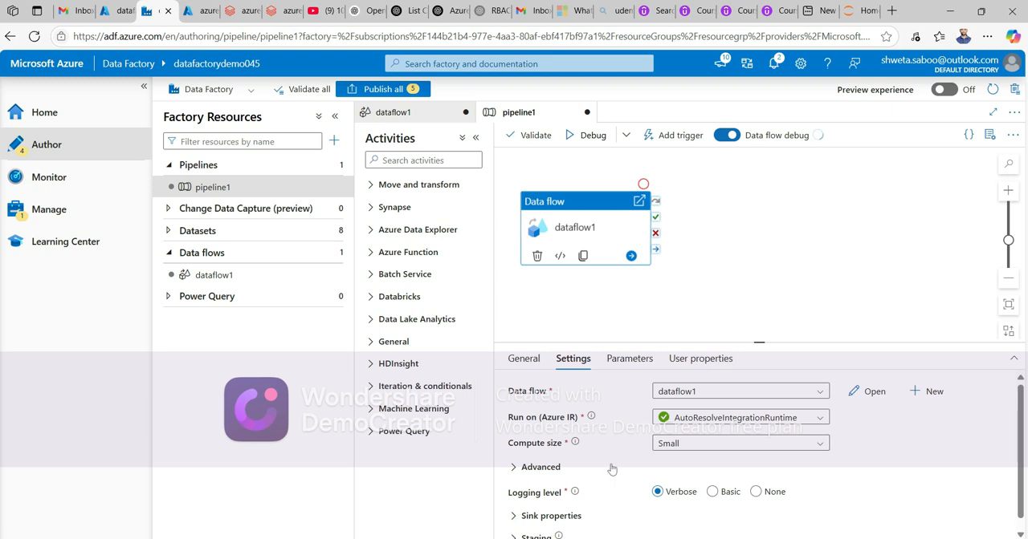
scroll(612, 470, "down", 1)
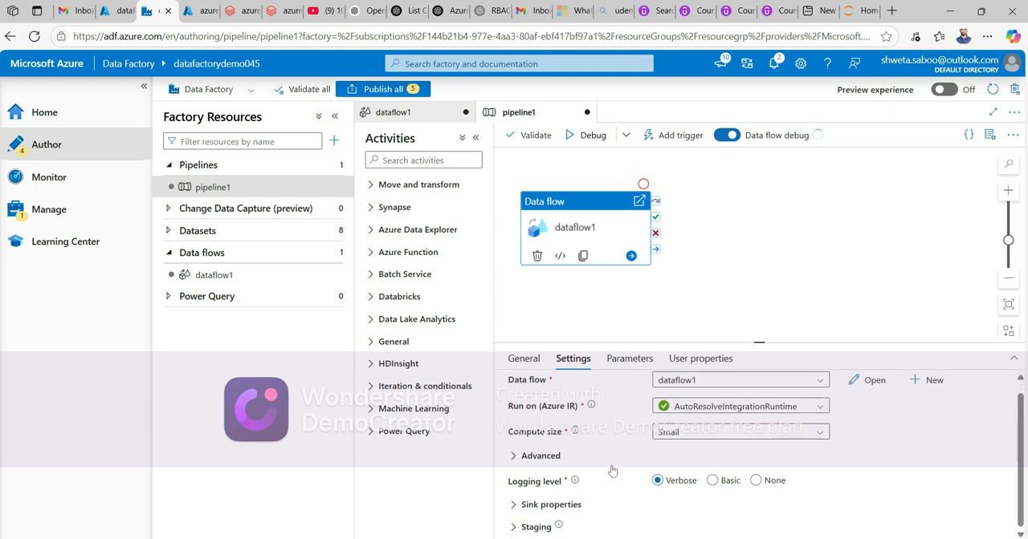
left_click(618, 361)
left_click(706, 369)
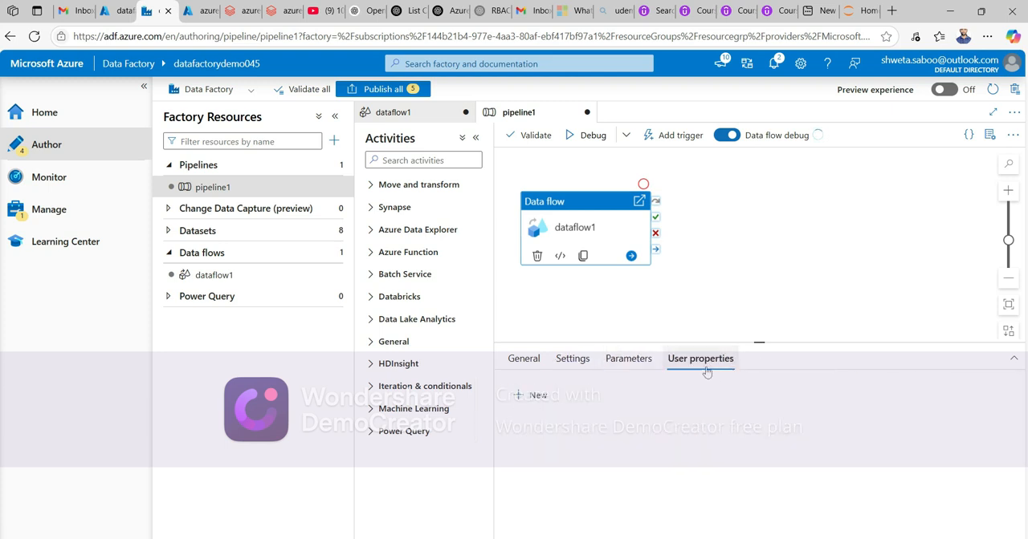
left_click(525, 361)
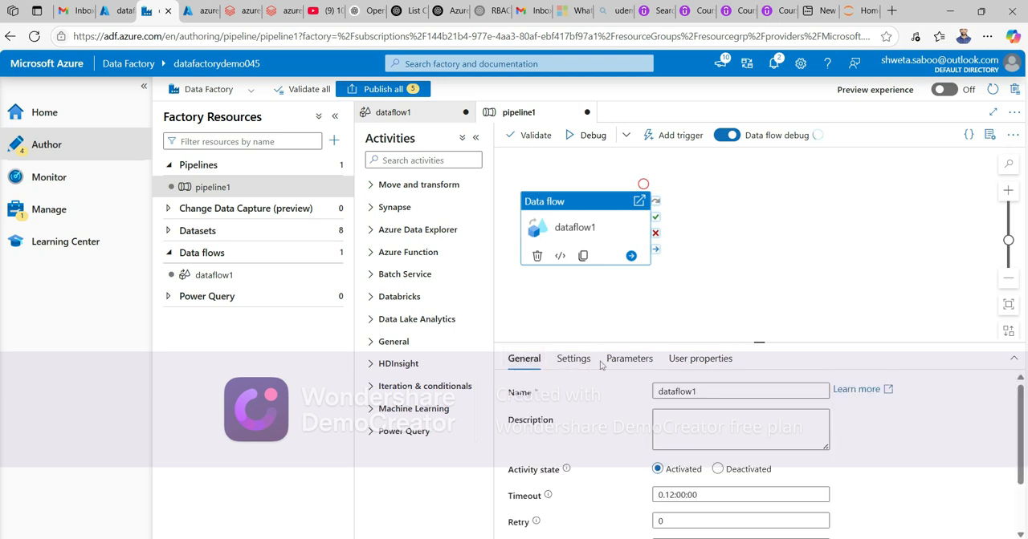
- Rename the Data flow activity to dataflow_aggregate
left_click(710, 391)
key("BackSpace")
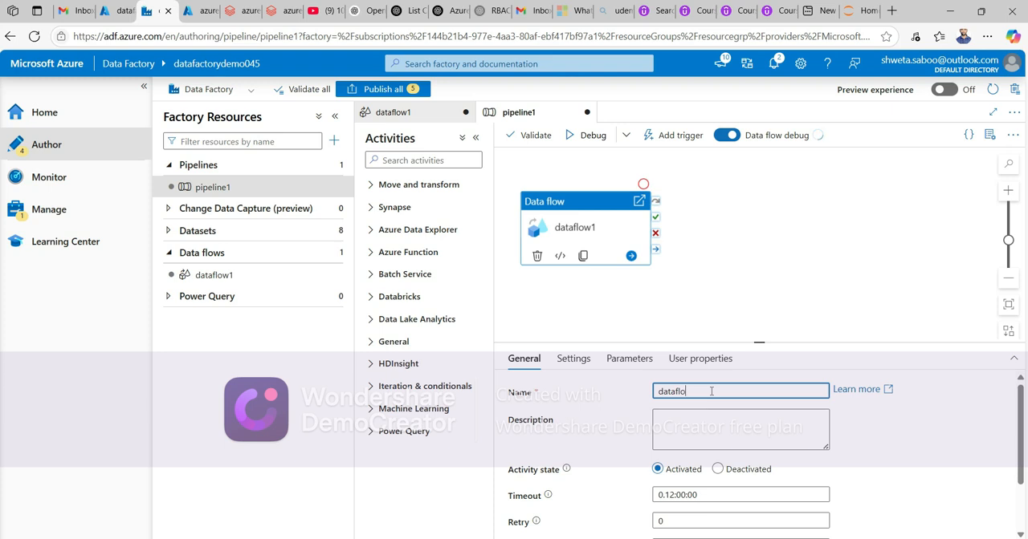
type("w_aggregate")
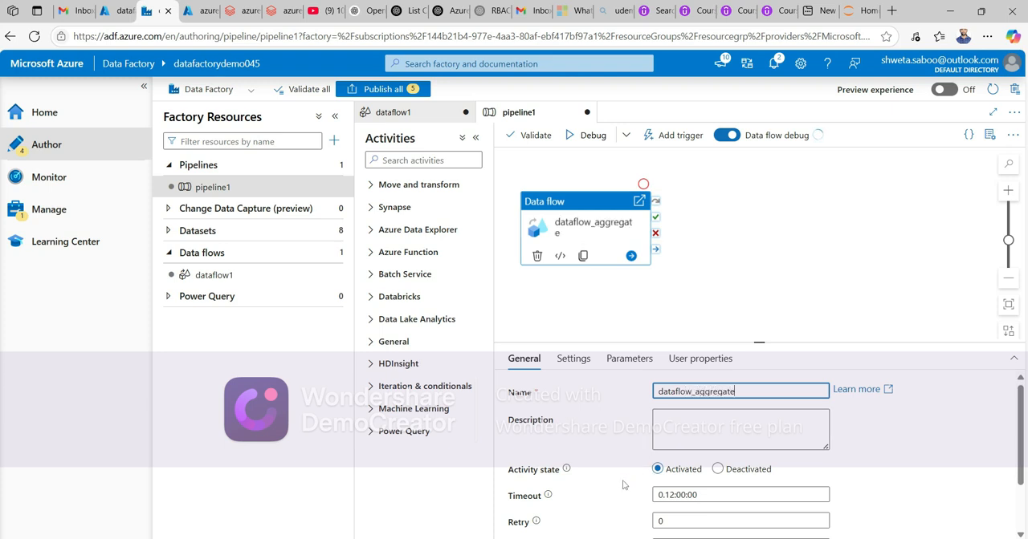
- Validate the pipeline, close the validation output, and start a debug run of the pipeline
scroll(621, 486, "down", 2)
scroll(622, 486, "up", 2)
left_click(522, 137)
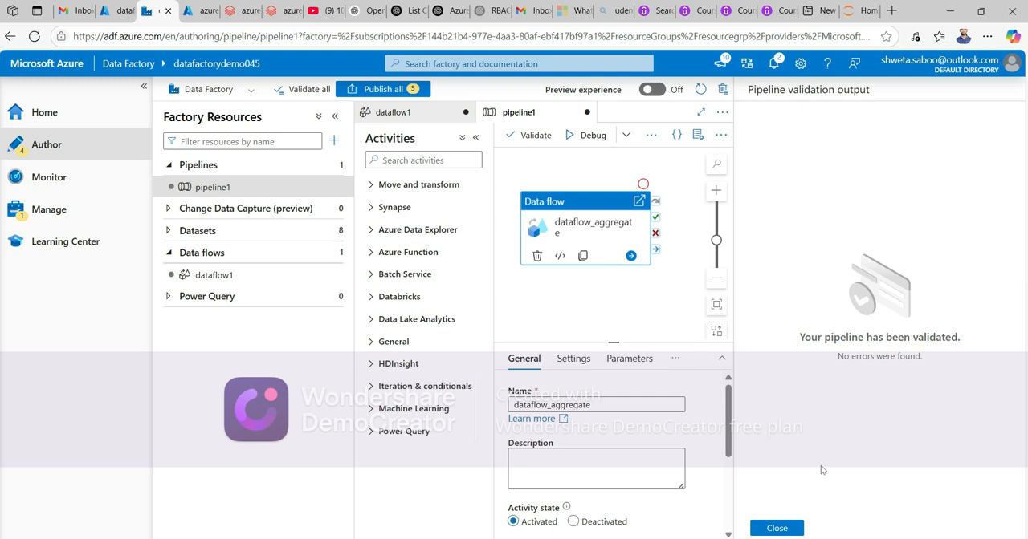
left_click(777, 528)
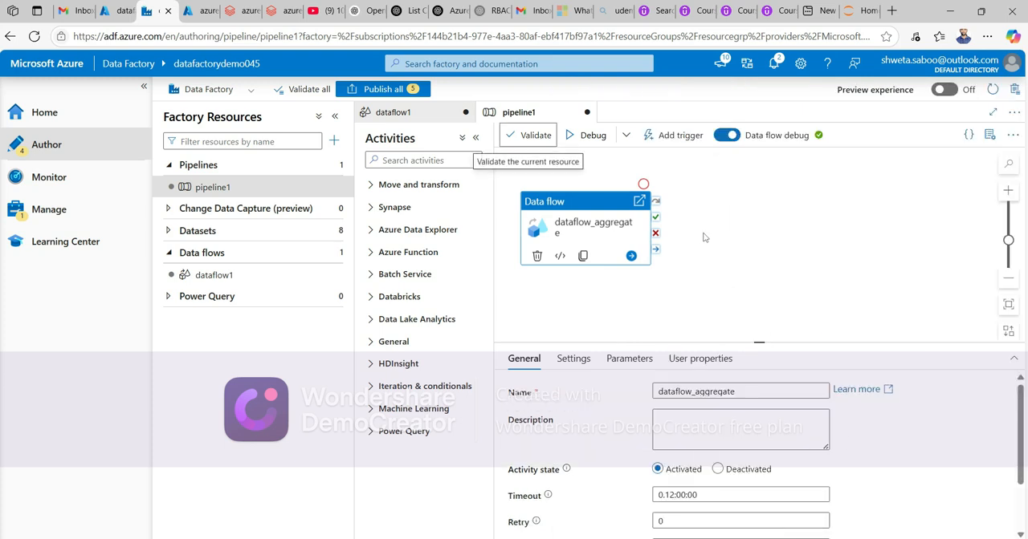
left_click(596, 138)
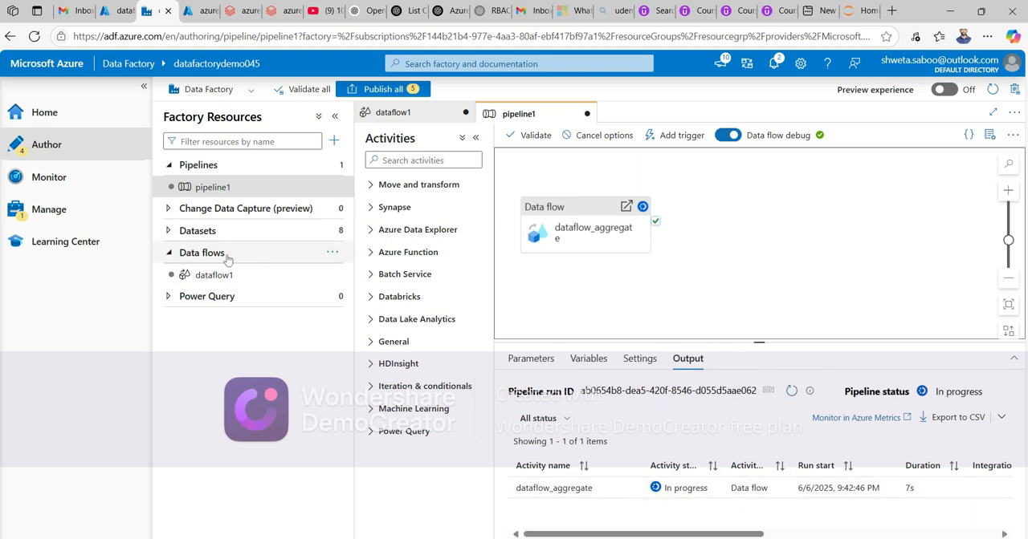
- Open the pipeline1 debug run in Monitor and view the dataflow_aggregate activity's execution details
left_click(46, 181)
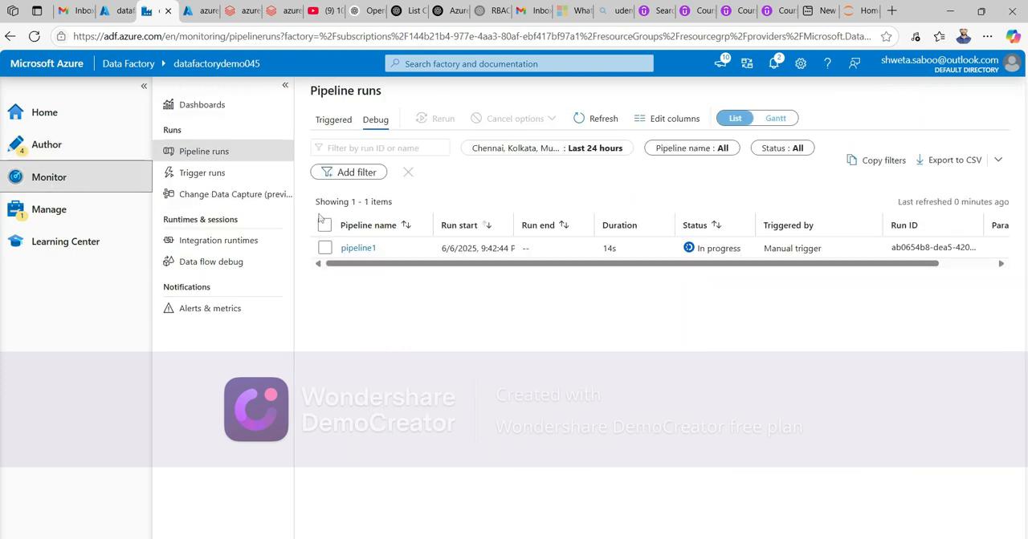
left_click(354, 249)
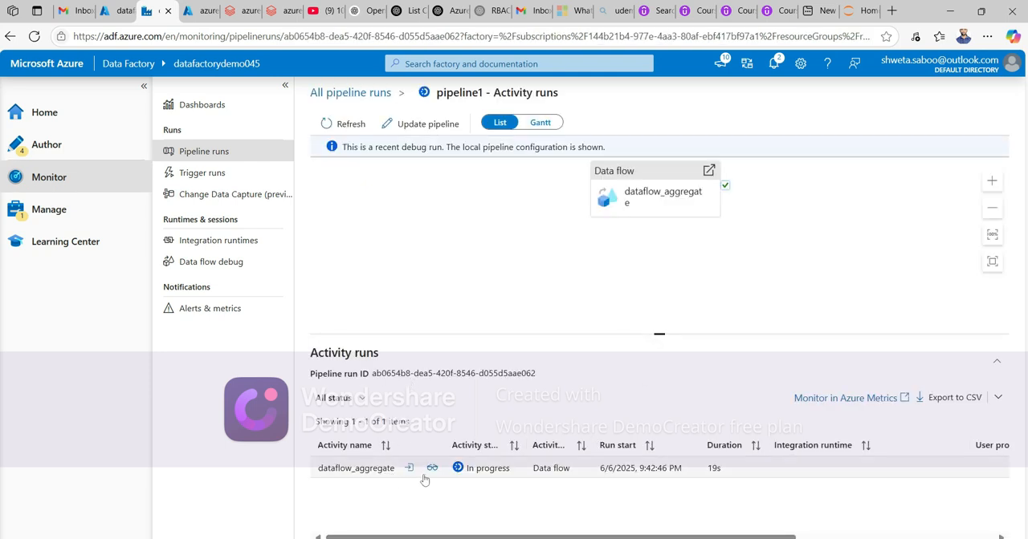
left_click(432, 470)
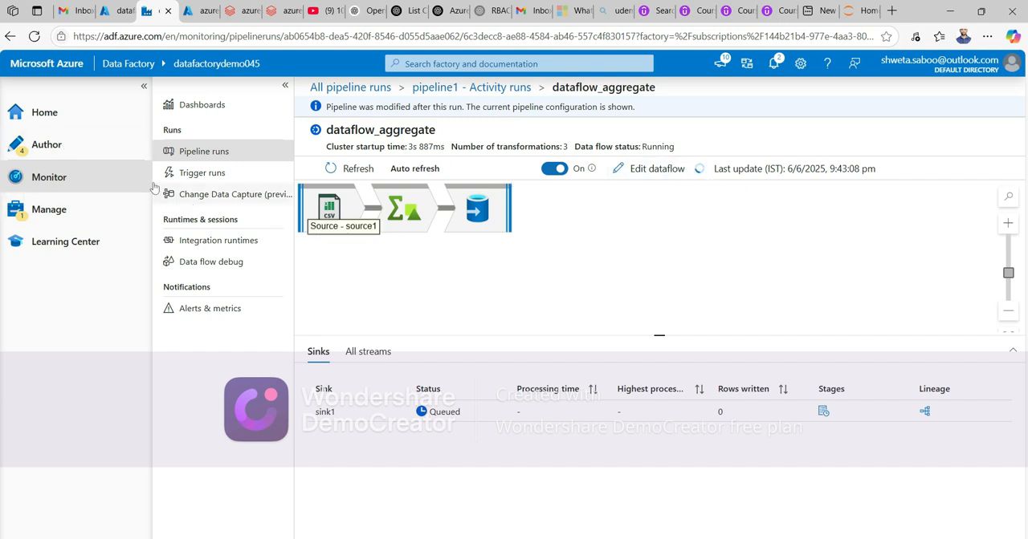
- Return to the pipeline and refresh the debug run output to track the activity status
left_click(47, 146)
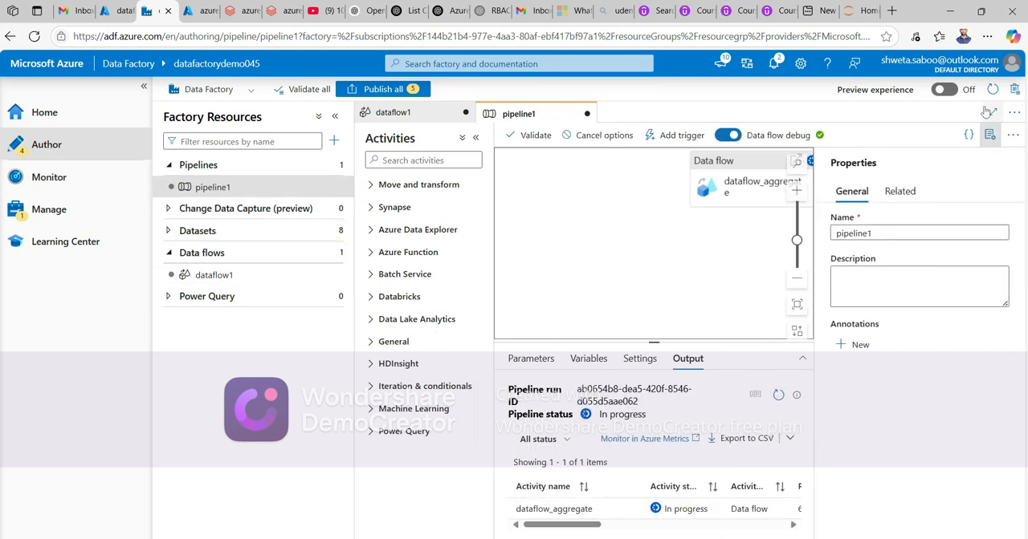
left_click(989, 135)
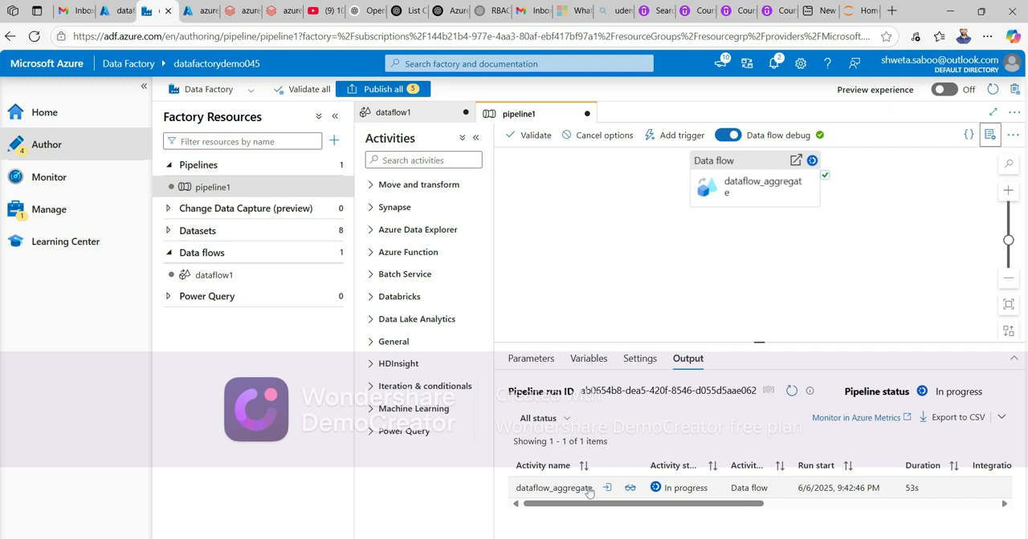
left_click(791, 394)
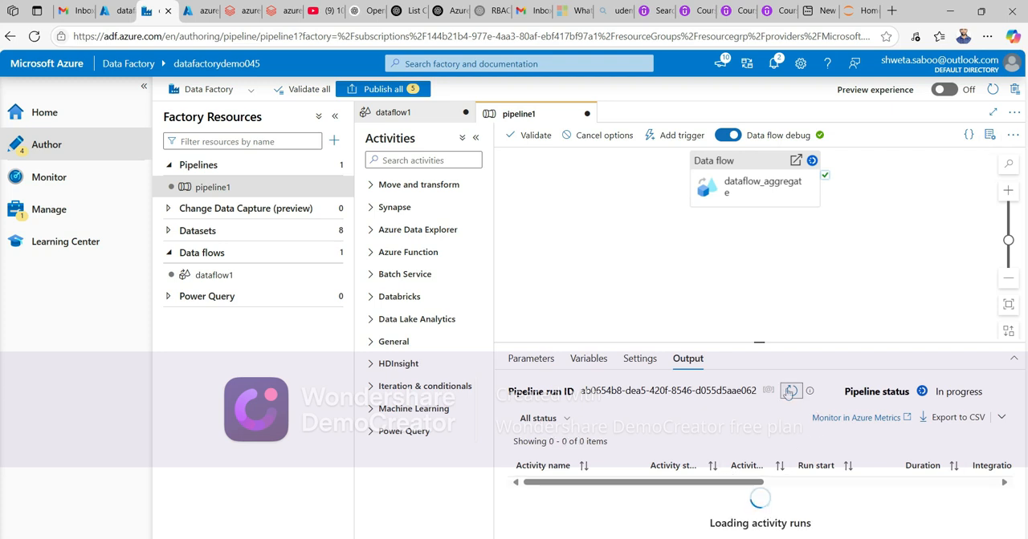
left_click(788, 394)
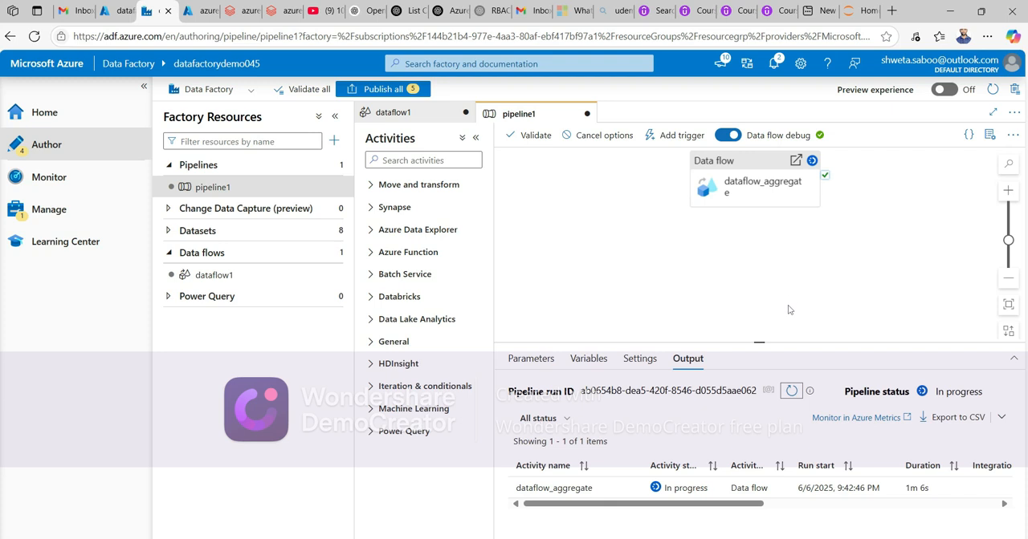
left_click(791, 391)
left_click(792, 392)
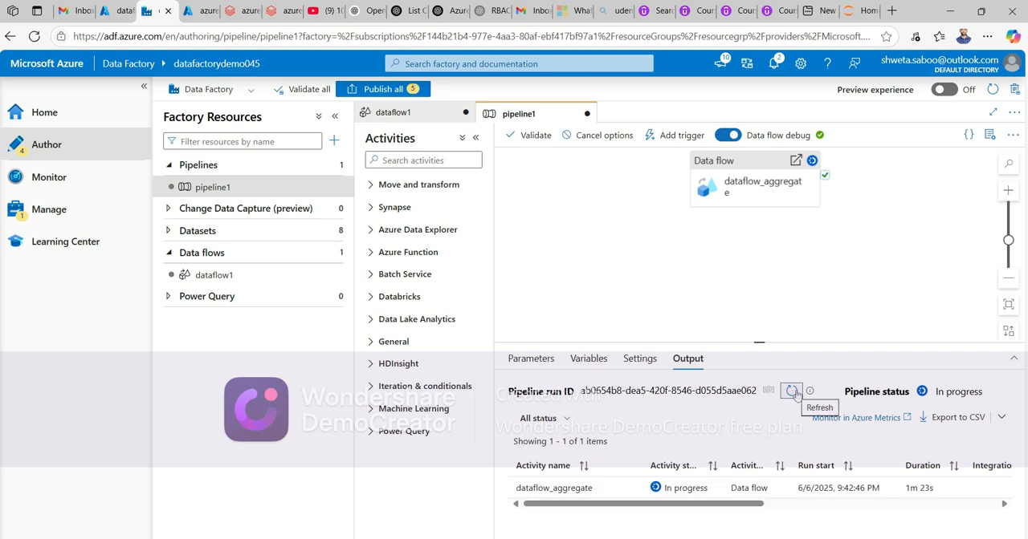
left_click(793, 392)
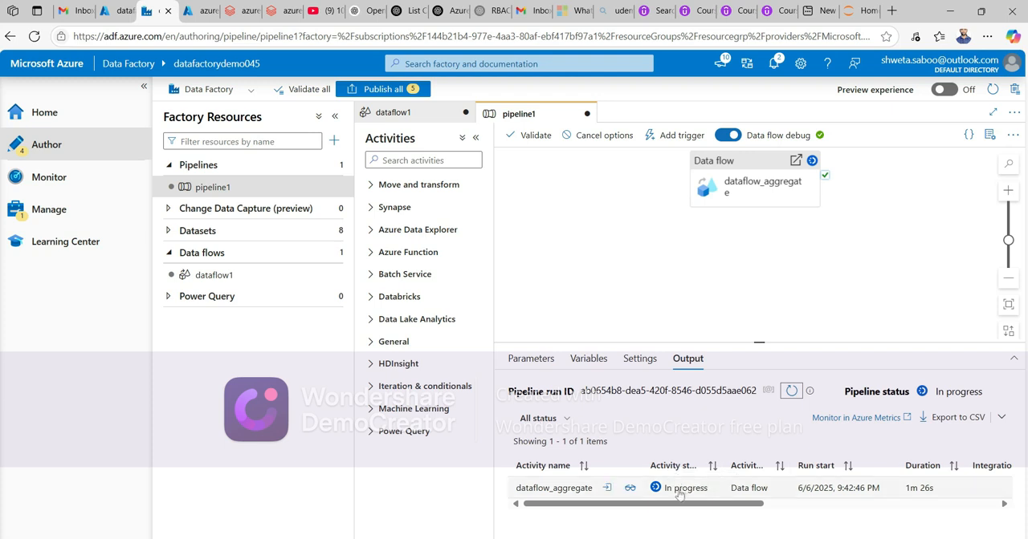
left_click(791, 391)
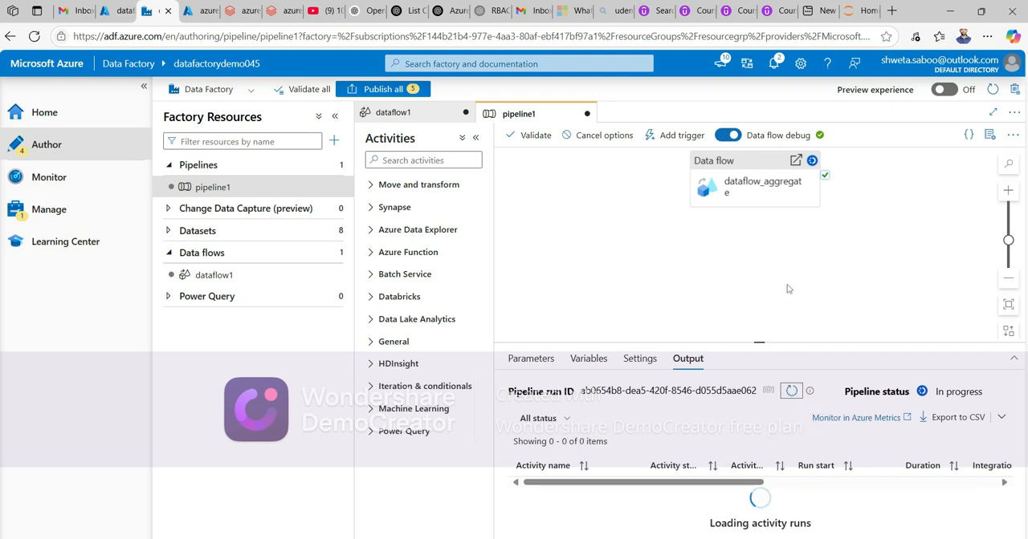
left_click(792, 392)
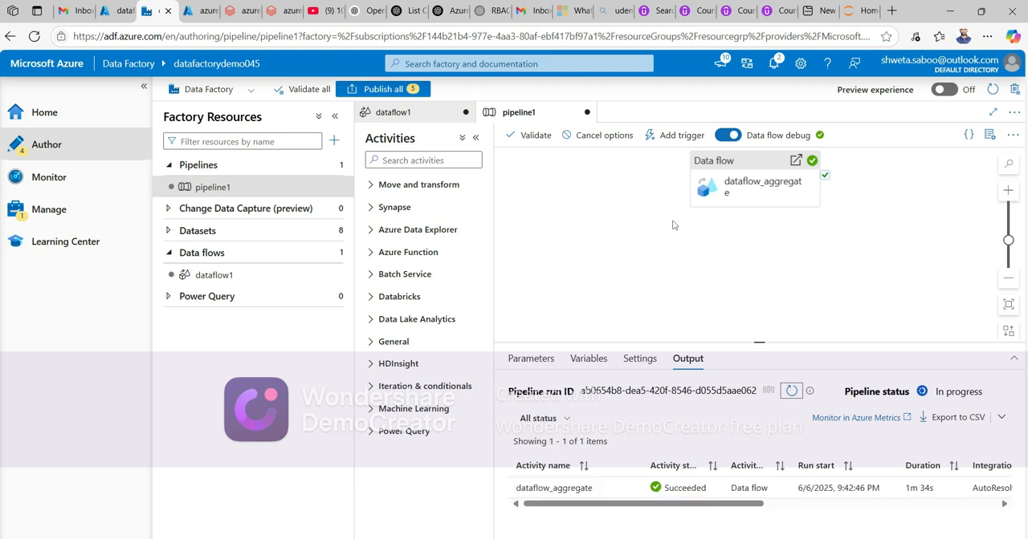
- Switch to the Azure portal and open the destination container of the adfstorage045 storage account
left_click(117, 10)
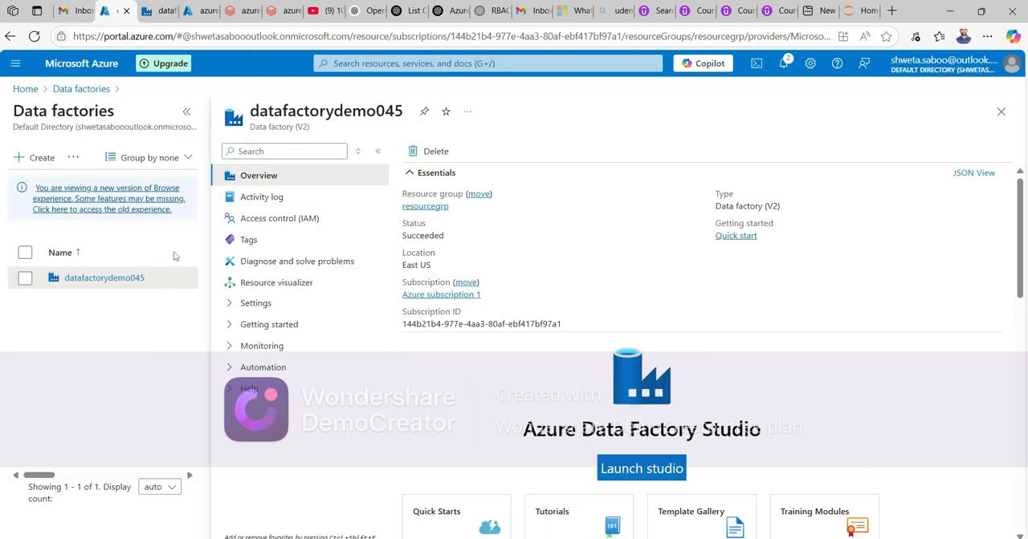
left_click(193, 12)
left_click(25, 88)
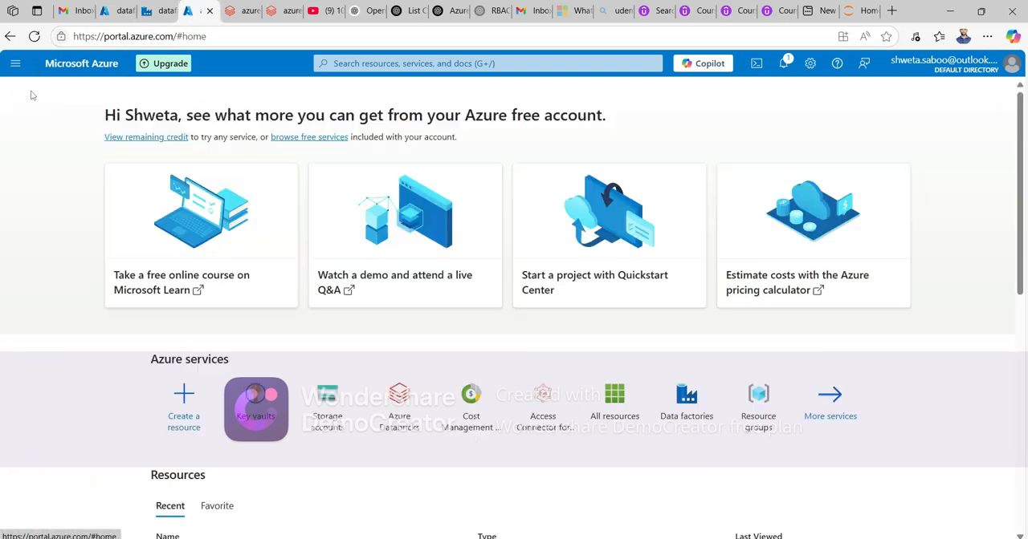
left_click(313, 423)
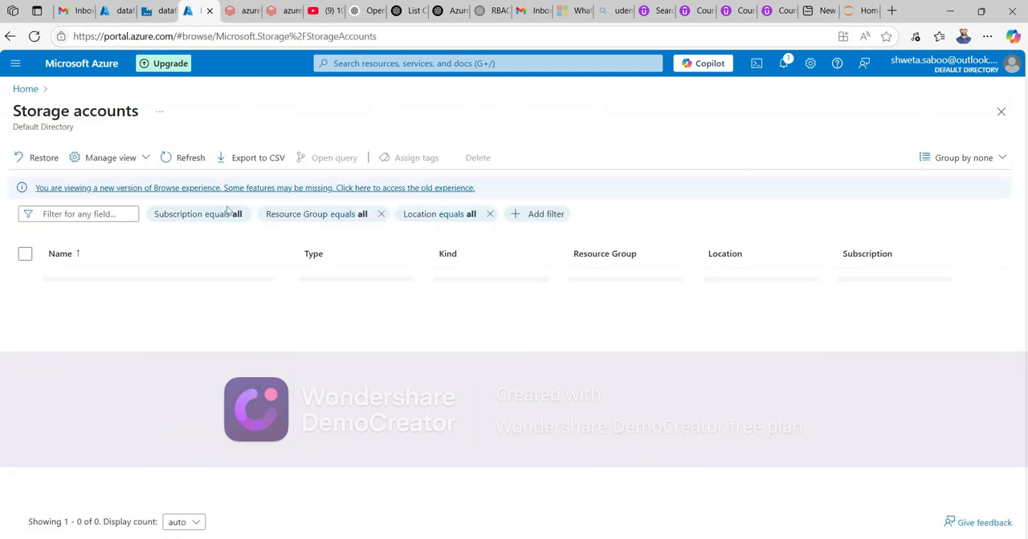
left_click(91, 279)
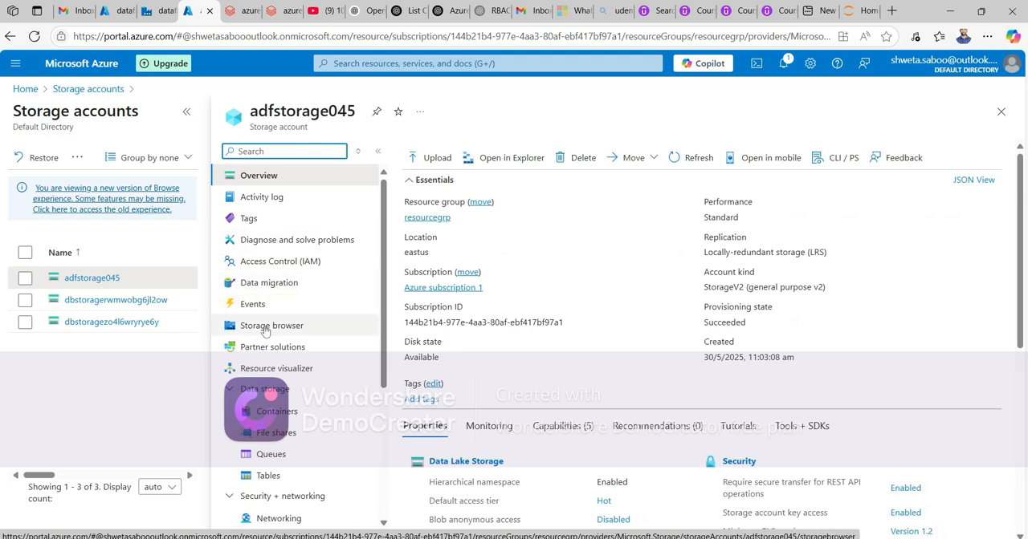
left_click(273, 411)
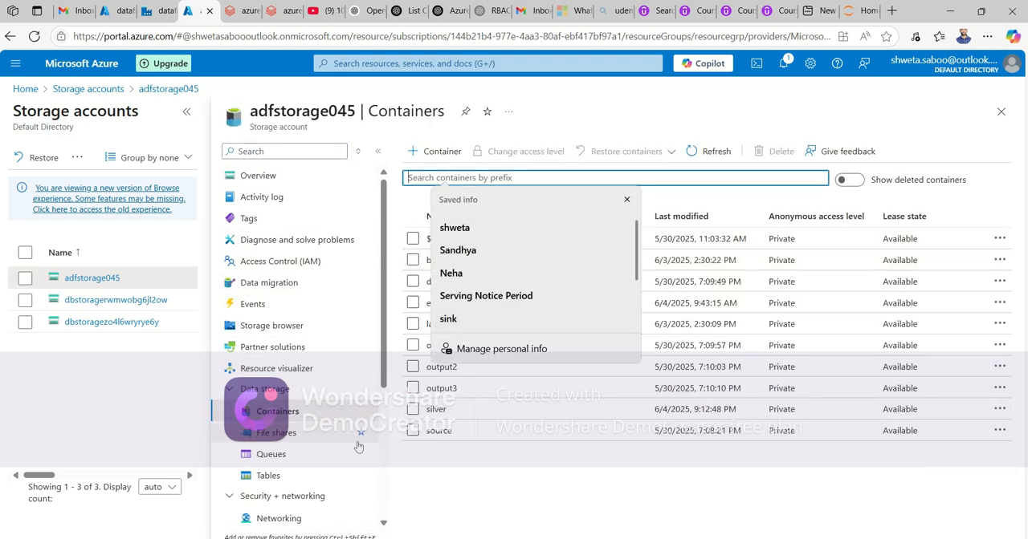
left_click(436, 508)
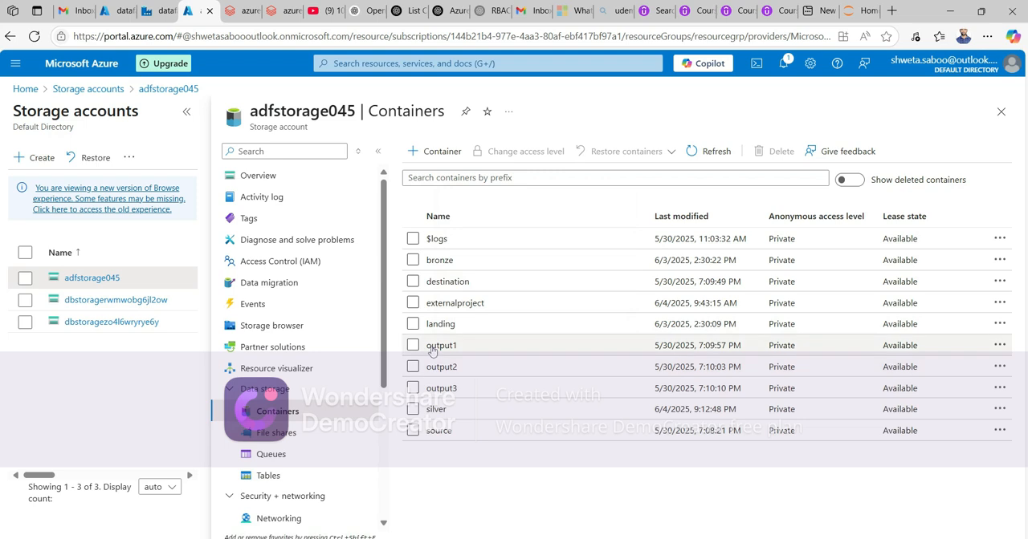
left_click(440, 282)
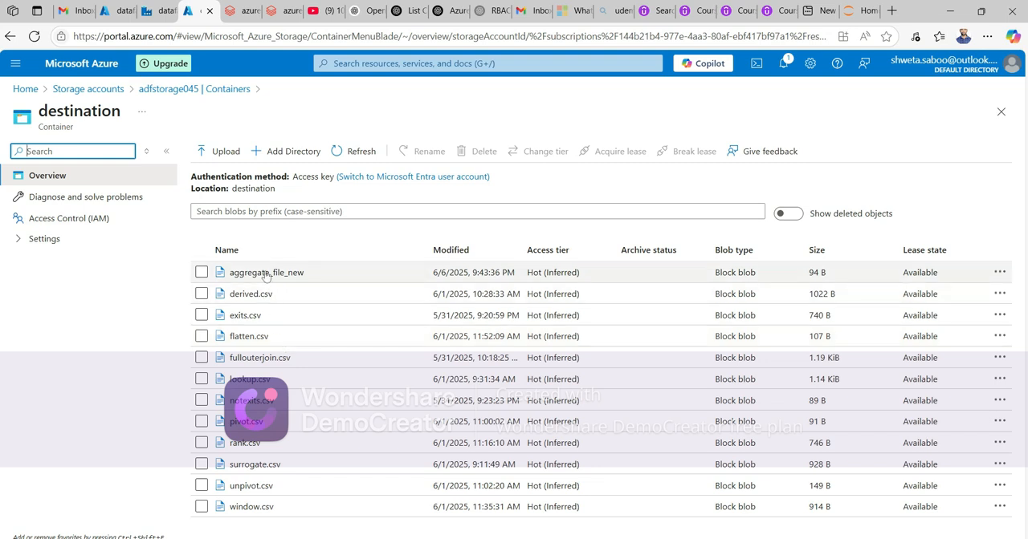
- Open the aggregate_file_new blob and view its contents in the Edit tab
left_click(267, 273)
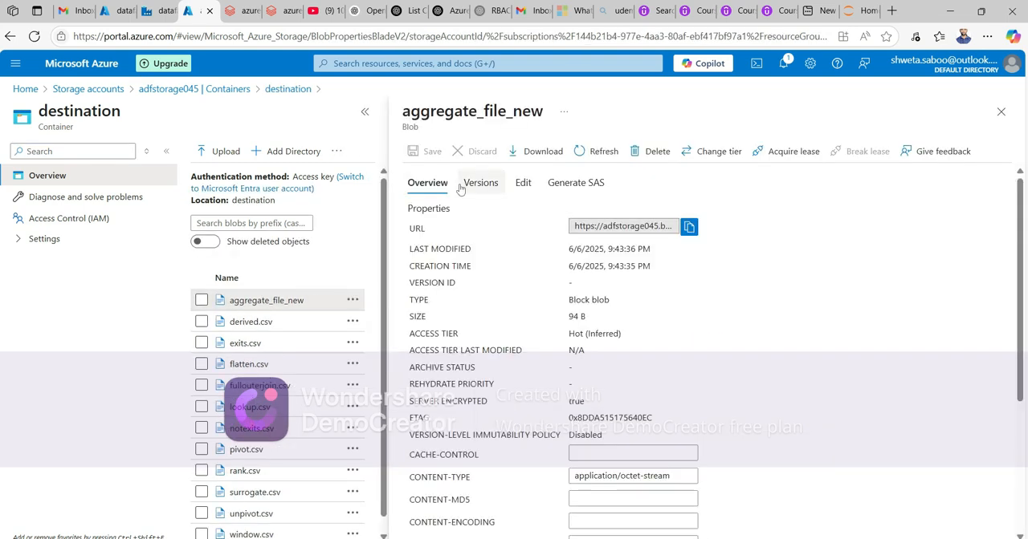
left_click(521, 186)
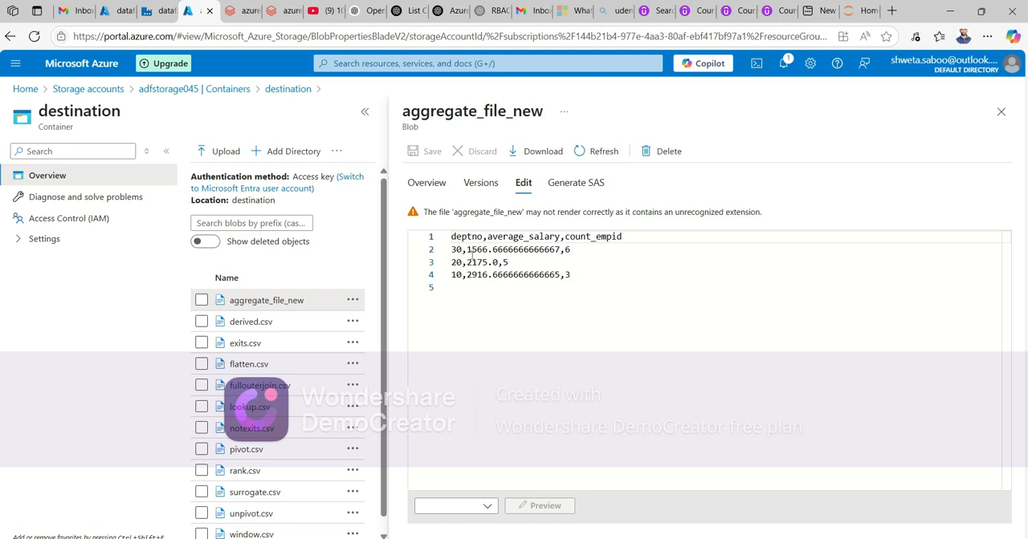
left_click(516, 391)
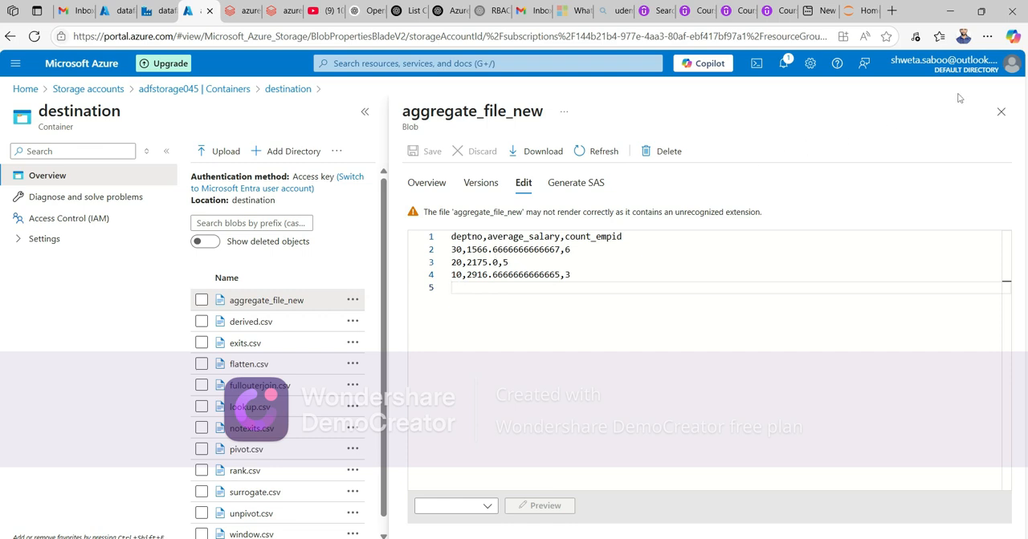
left_click(947, 16)
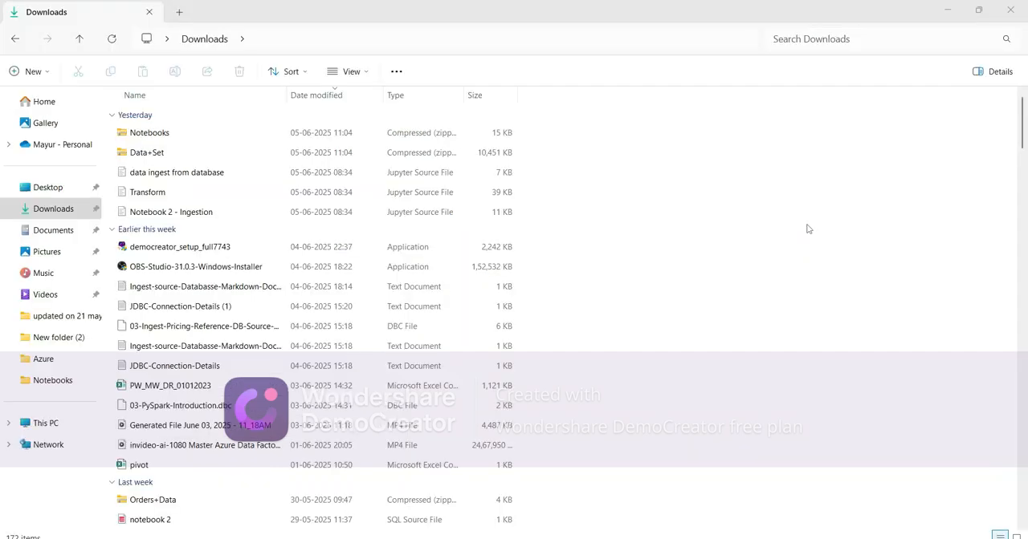